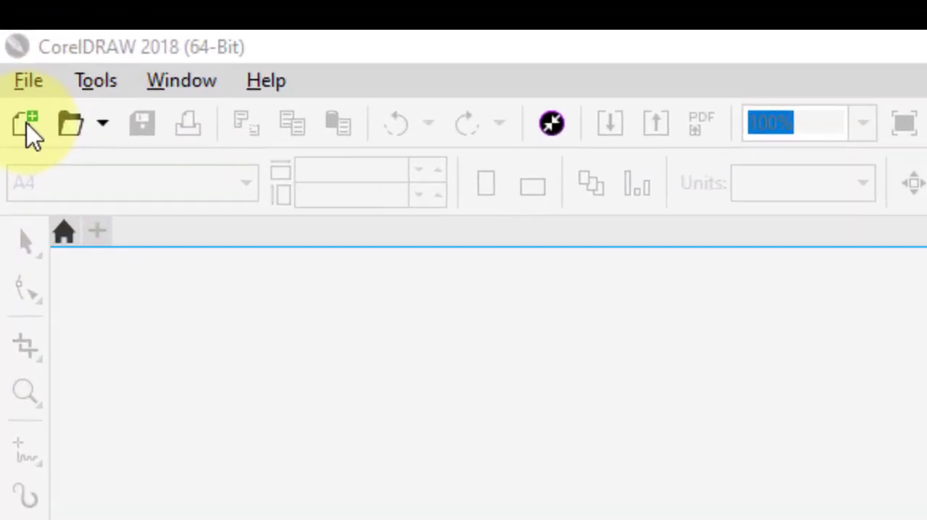
Create a new A4 portrait document in millimetres with RGB as the primary color mode
left_click(26, 90)
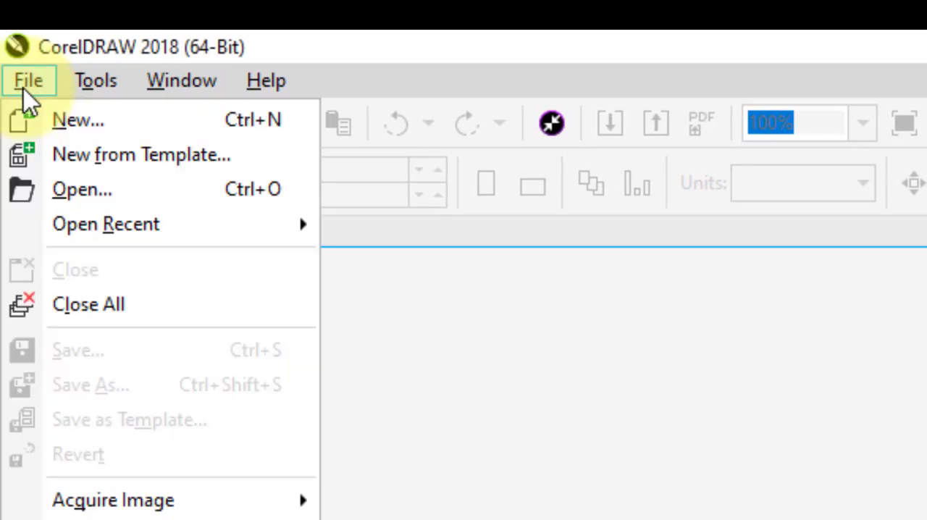
left_click(81, 125)
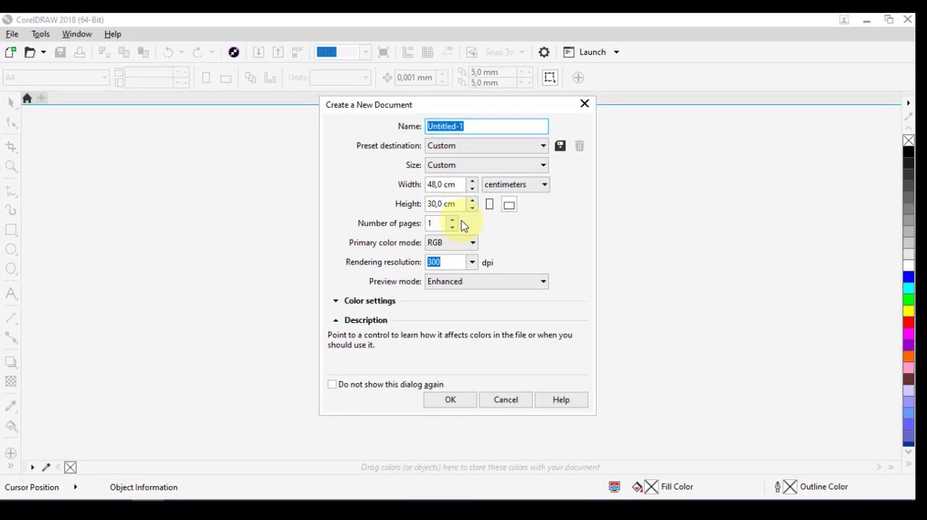
left_click(459, 165)
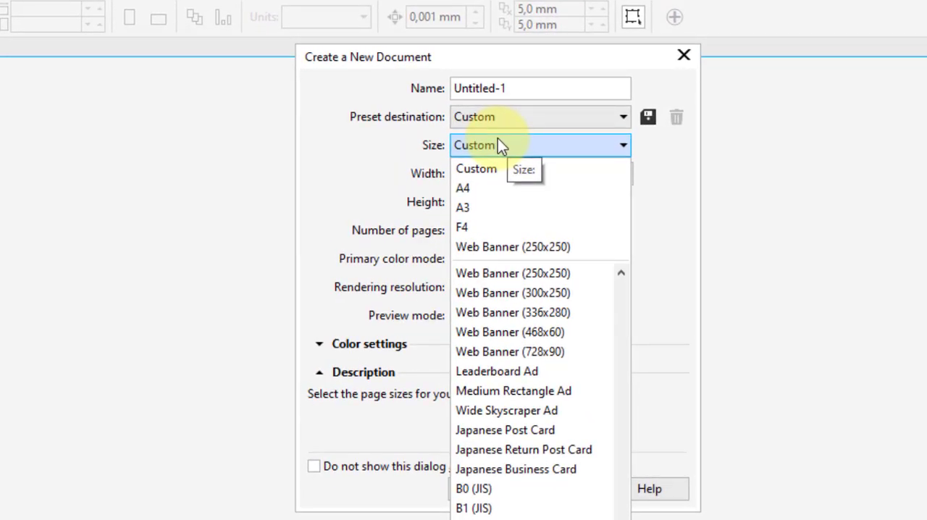
left_click(474, 187)
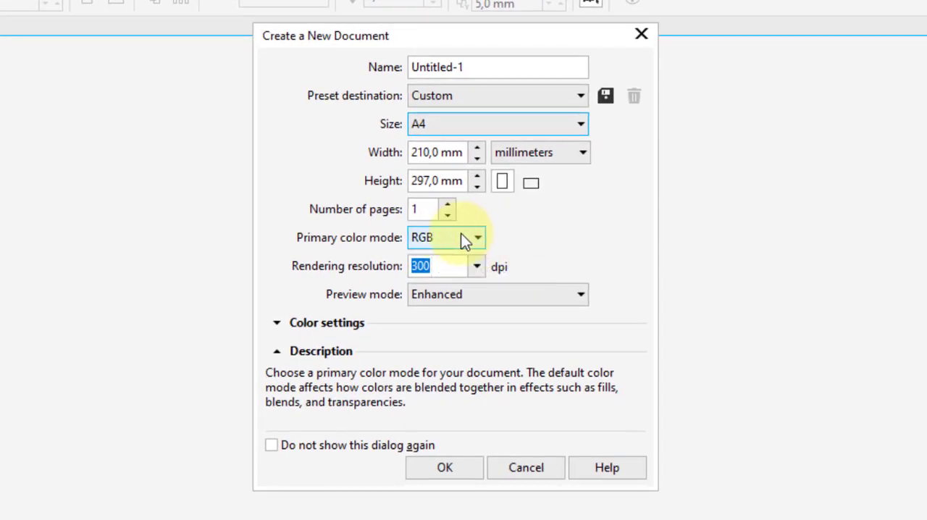
left_click(462, 244)
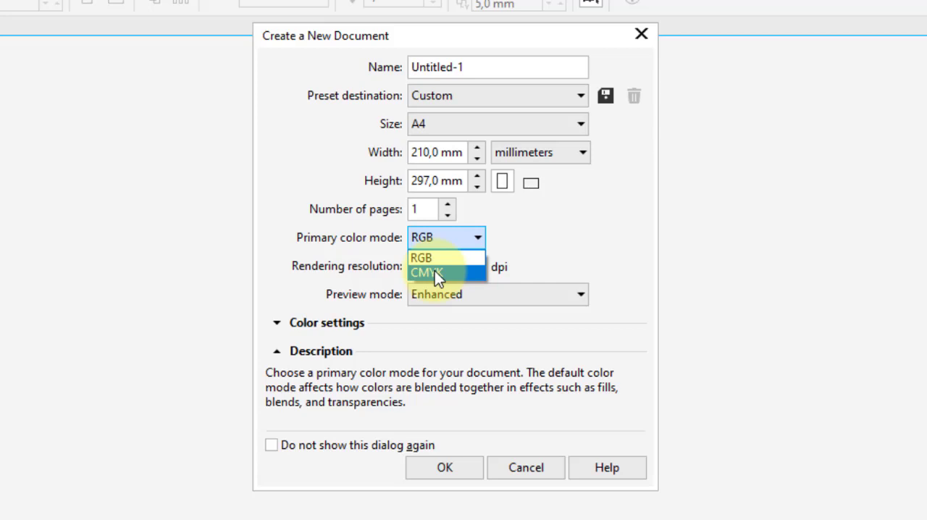
left_click(516, 241)
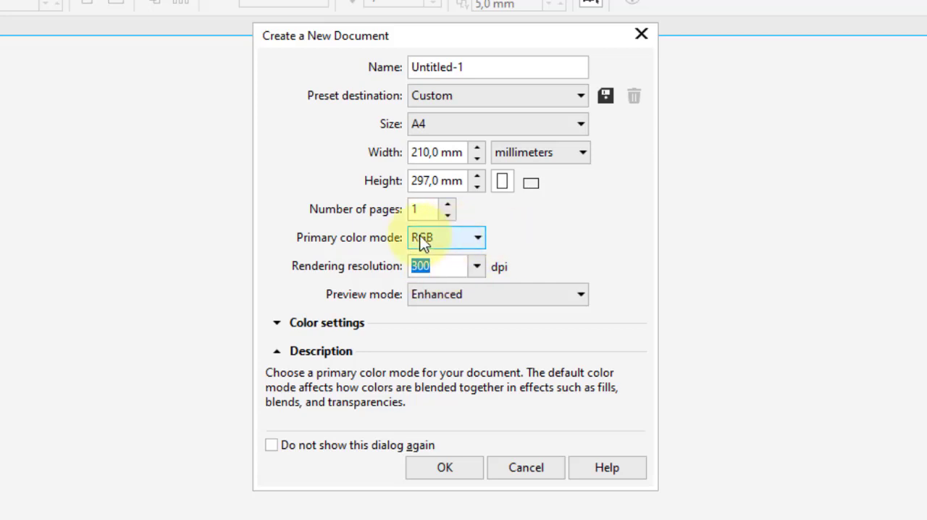
left_click(432, 234)
left_click(540, 225)
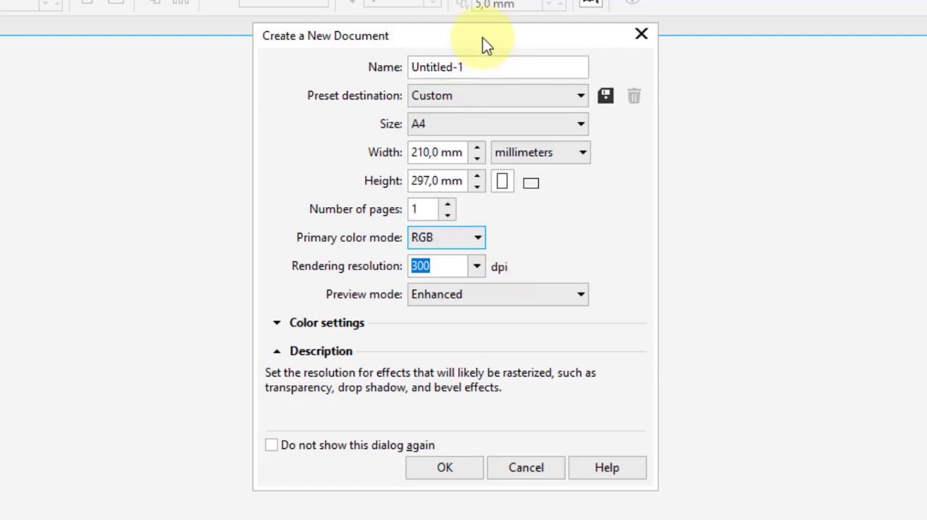
left_click(435, 466)
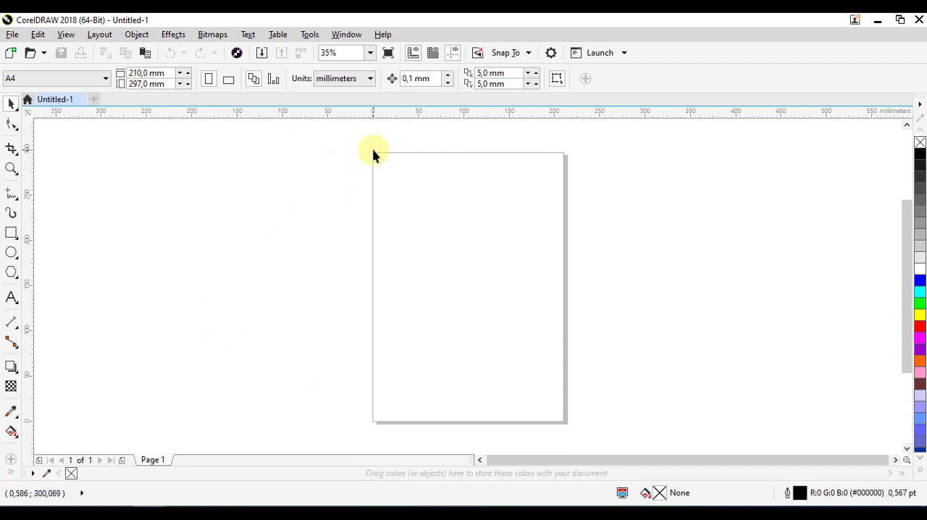
Draw a perfect circle about 38.8 mm in diameter near the page's upper-left corner with the Ellipse tool
left_click(12, 254)
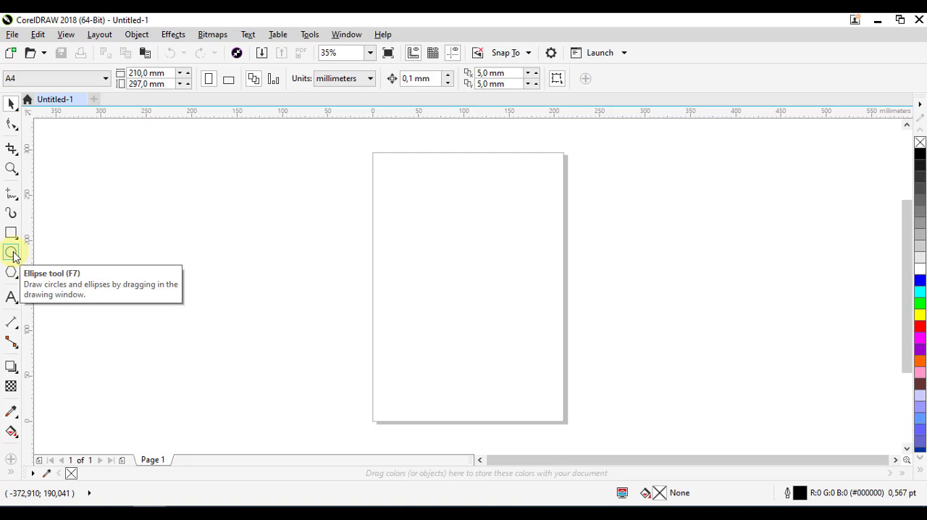
scroll(399, 162, "up", 2)
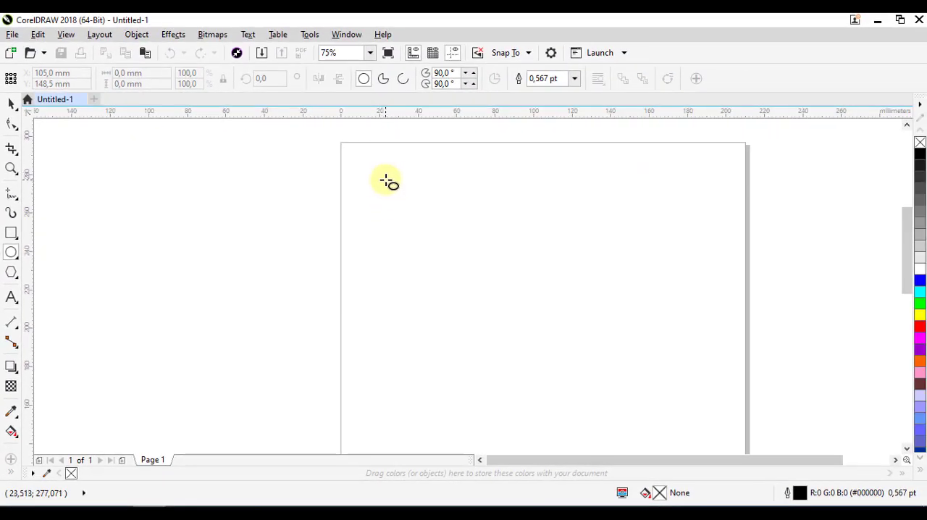
left_click_drag(378, 177, 443, 254)
key("ctrl")
key("Delete")
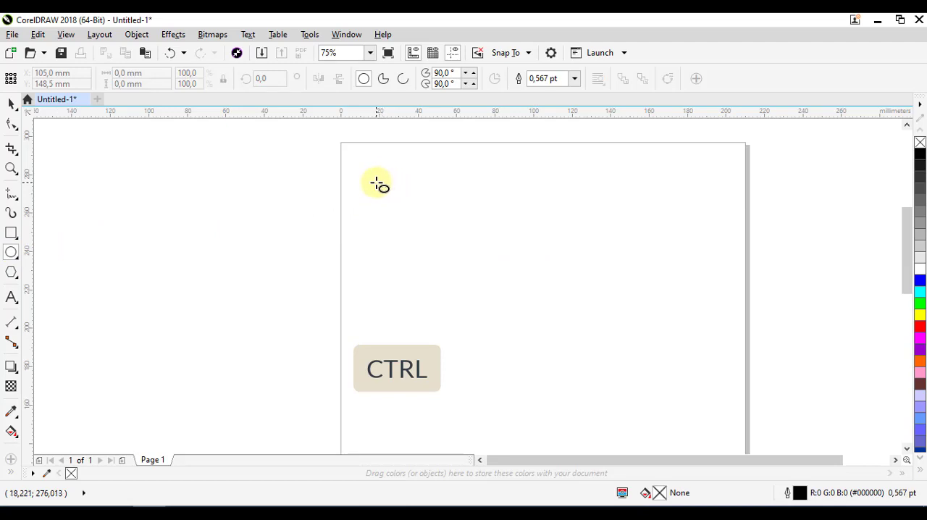
left_click_drag(380, 176, 453, 214)
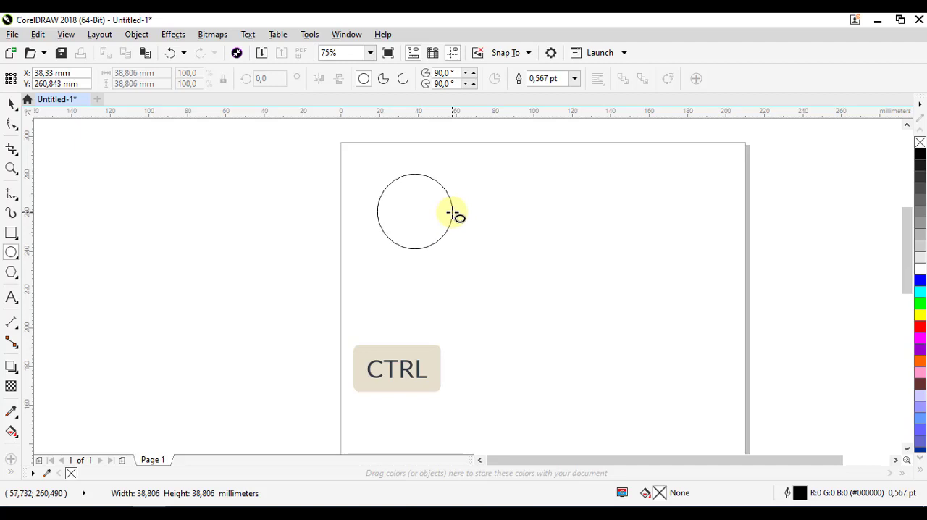
left_click_drag(452, 213, 454, 212)
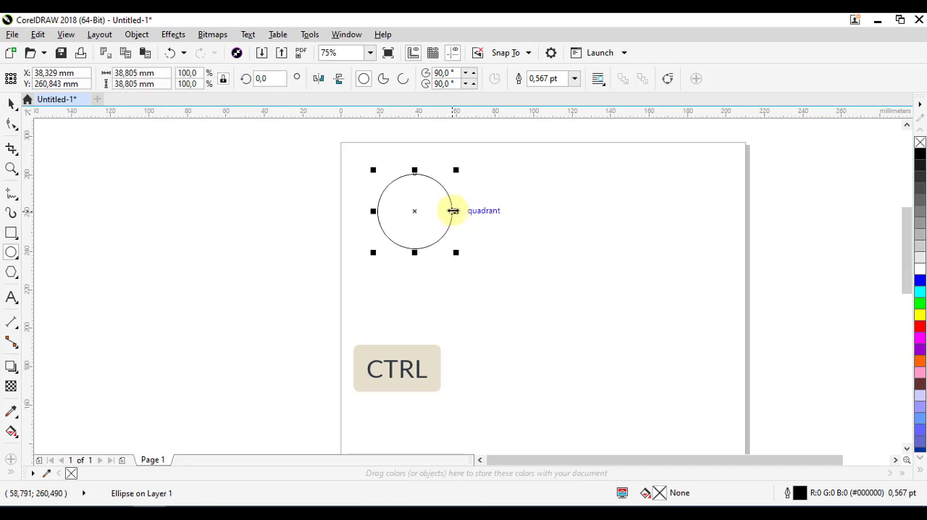
Zoom in on the circle and examine its width and height values
scroll(470, 199, "up", 2)
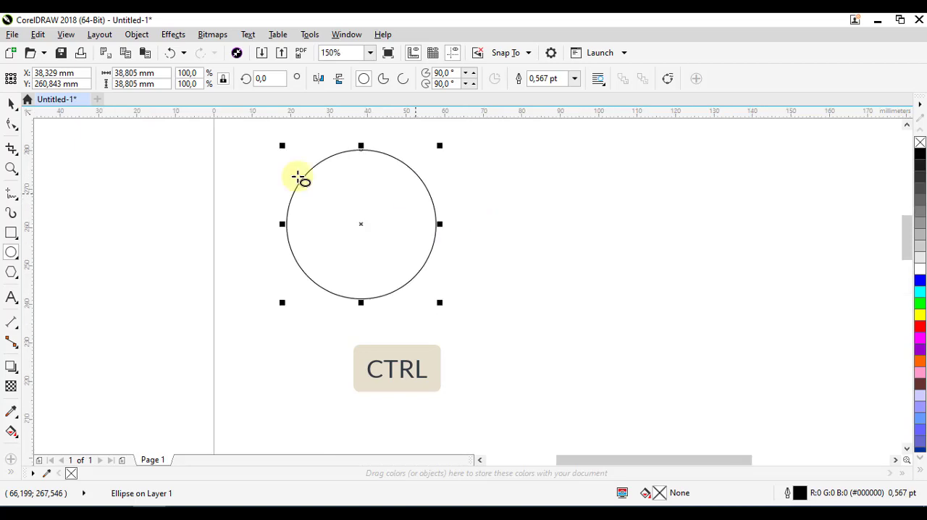
left_click(11, 103)
left_click_drag(146, 147, 150, 176)
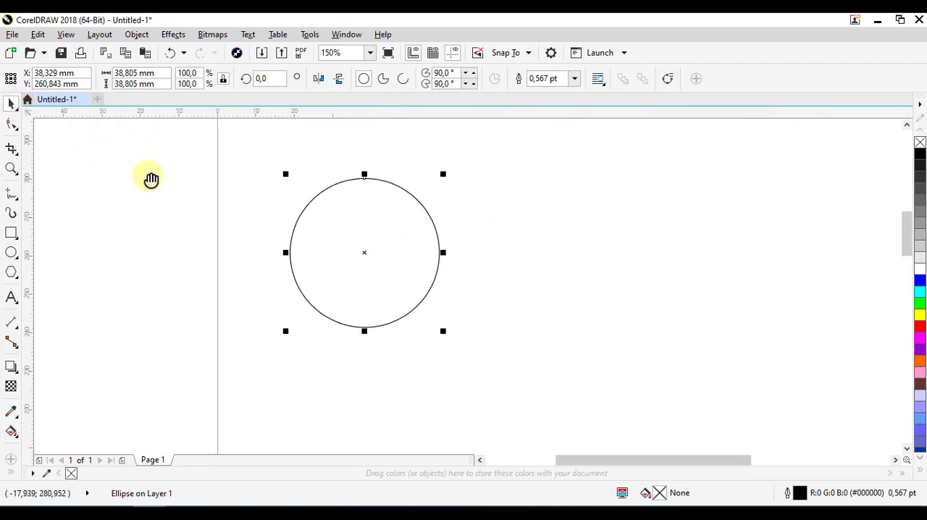
left_click(11, 168)
left_click_drag(256, 167, 485, 354)
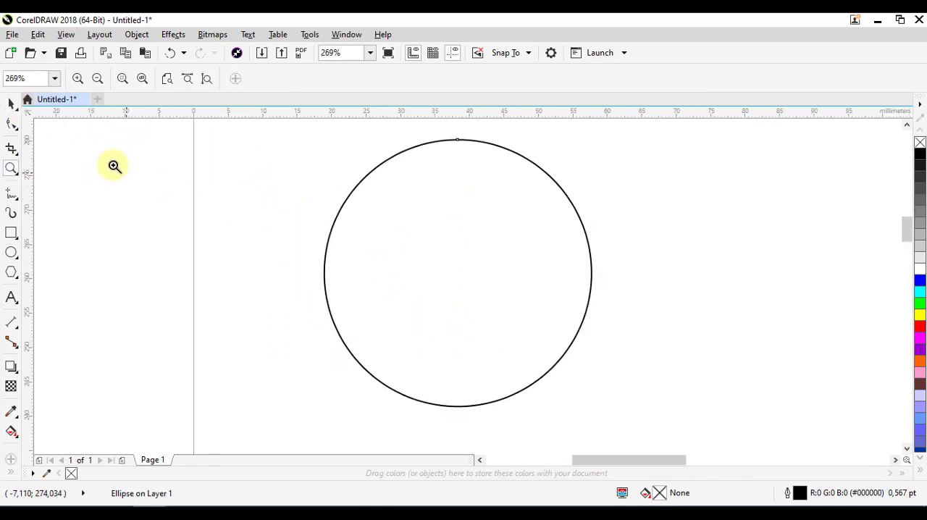
left_click(12, 103)
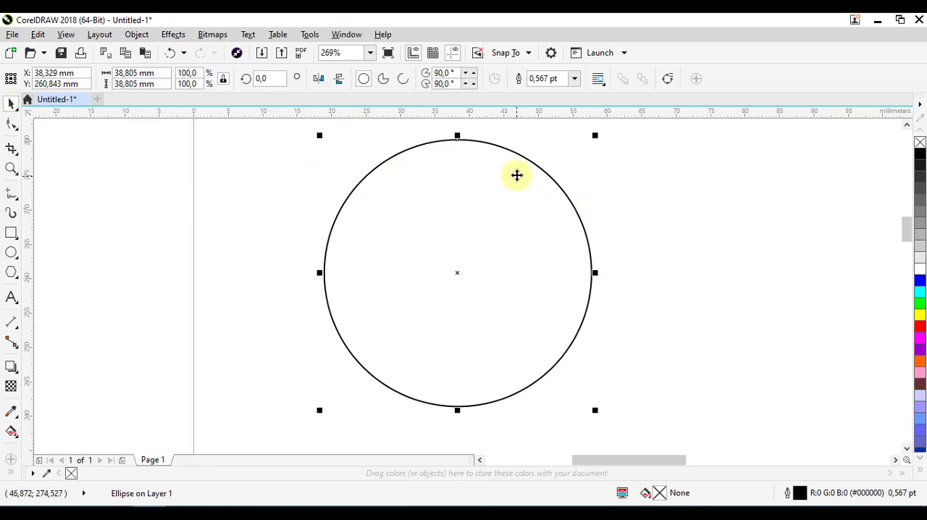
left_click(124, 77)
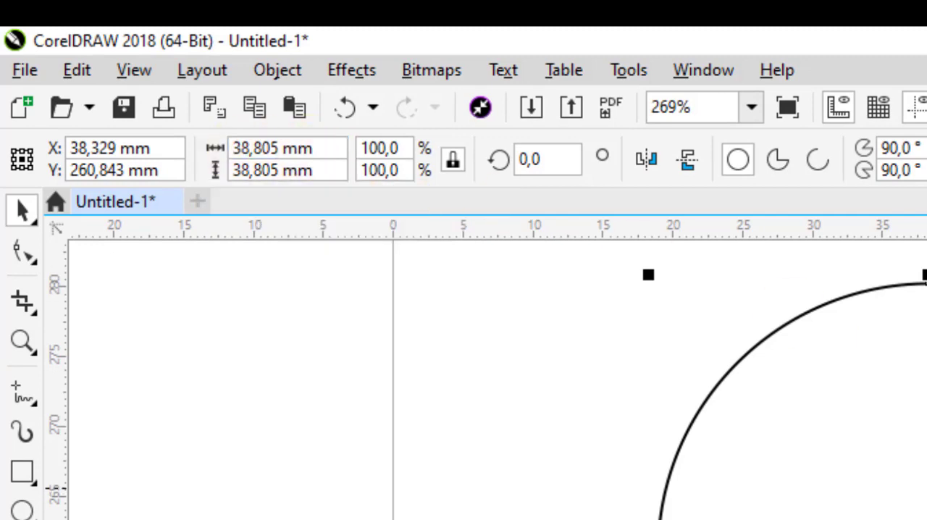
left_click_drag(926, 433, 917, 473)
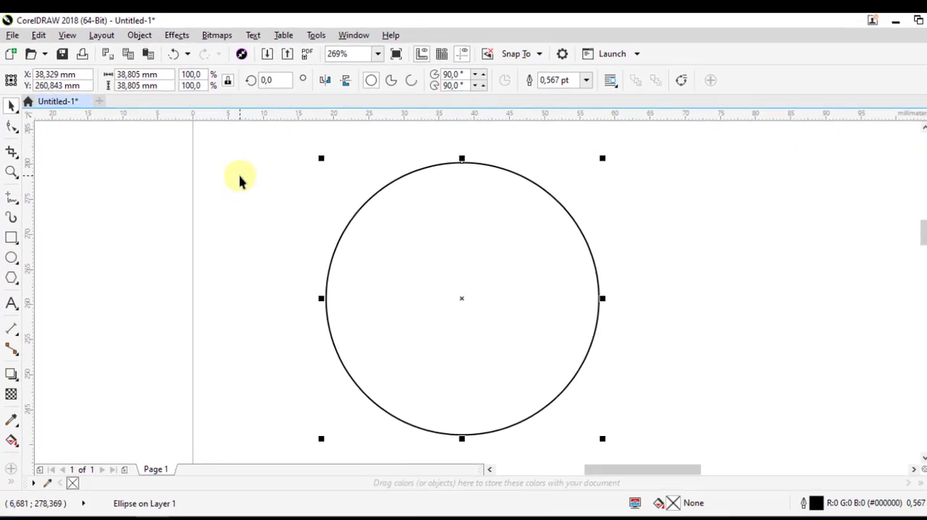
Set the circle's outline width to 1.5 pt
left_click(480, 347)
left_click(480, 191)
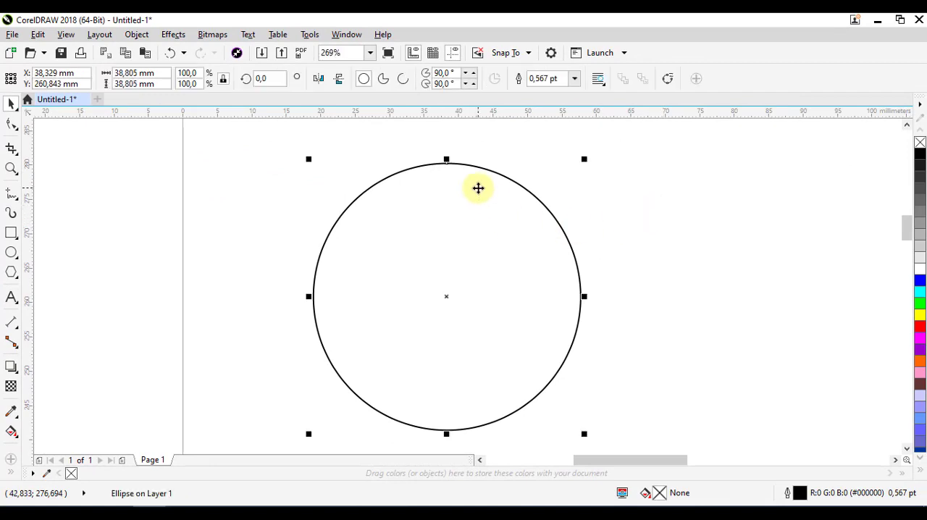
left_click(602, 170)
left_click(472, 166)
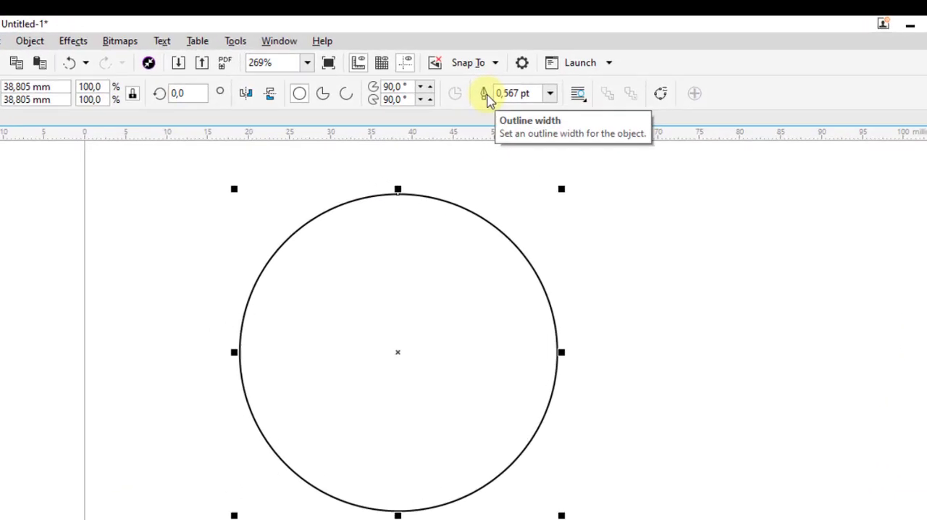
left_click(483, 134)
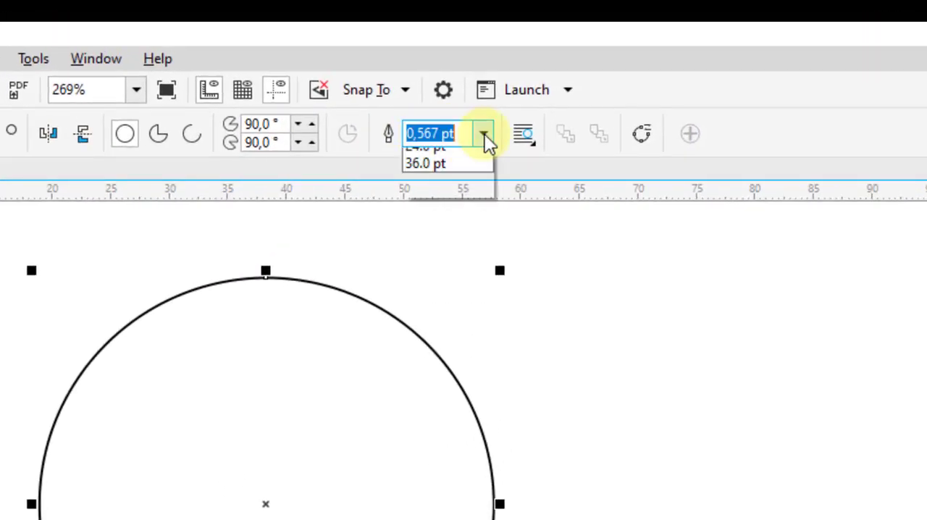
left_click(464, 233)
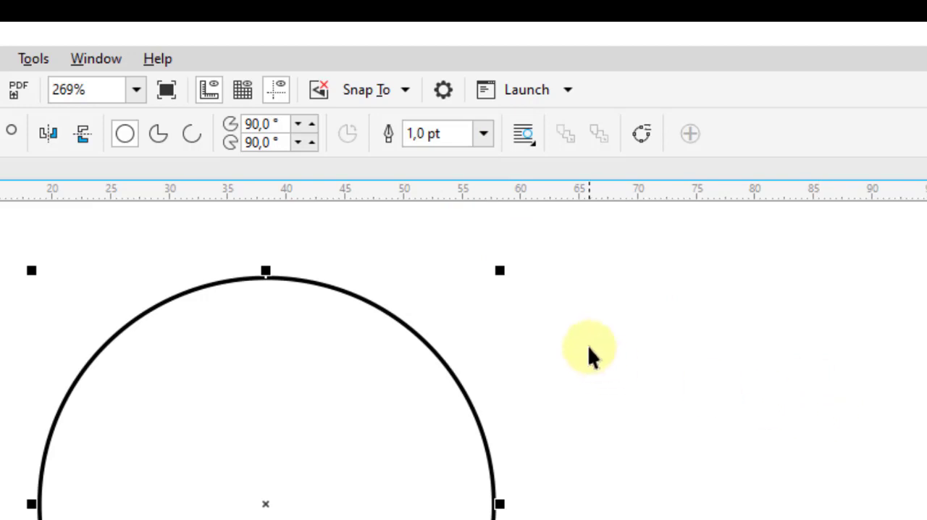
left_click(483, 135)
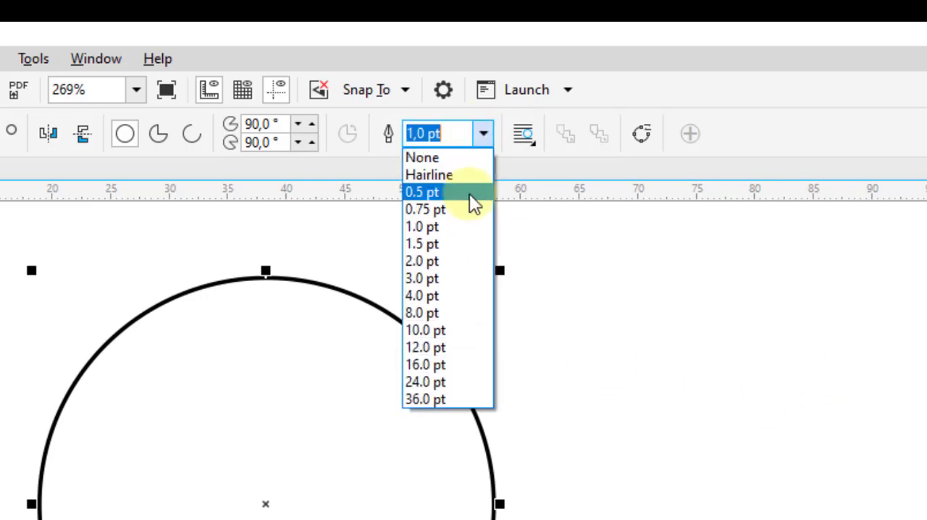
left_click(450, 241)
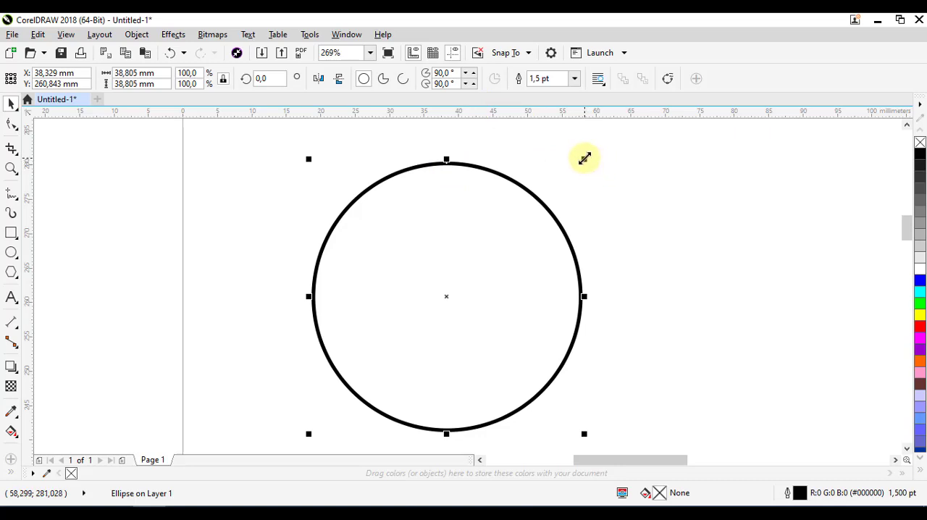
Create a concentric duplicate inside the circle, scaled from its center to about 94.9% (about 36.8 mm in diameter)
left_click_drag(584, 158, 590, 164)
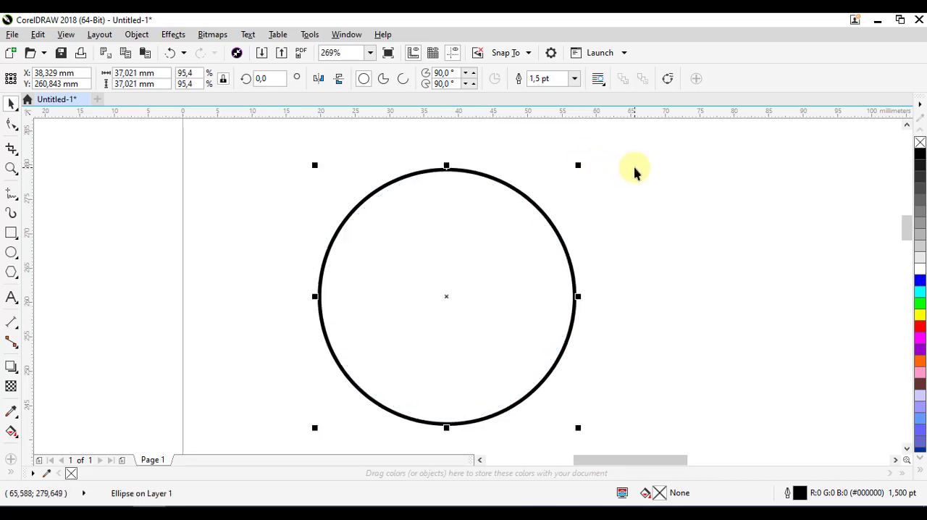
key("ctrl+z")
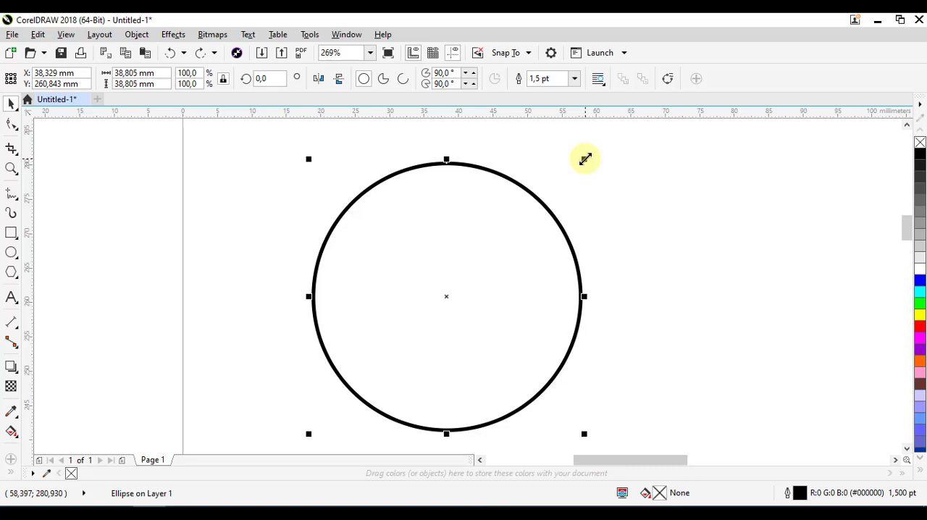
left_click_drag(585, 158, 583, 166)
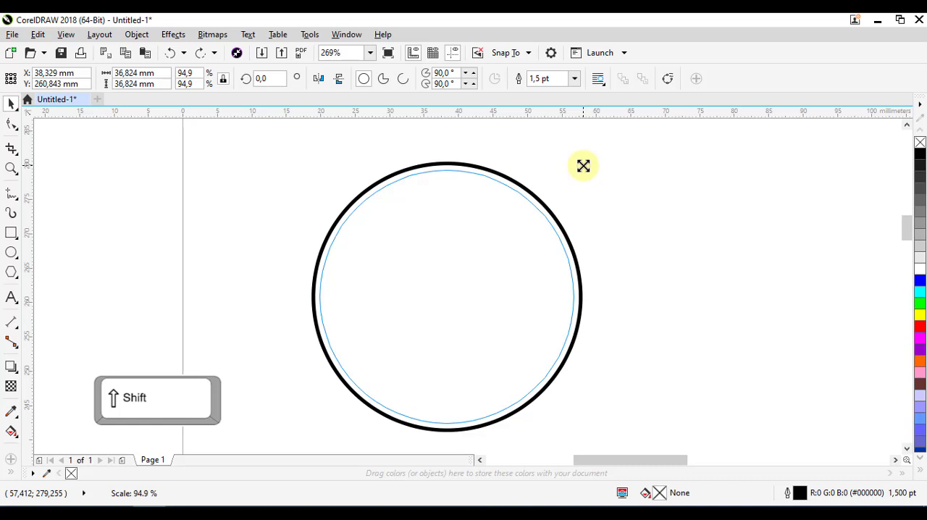
right_click(583, 166)
left_click_drag(583, 166, 583, 166)
right_click(583, 166)
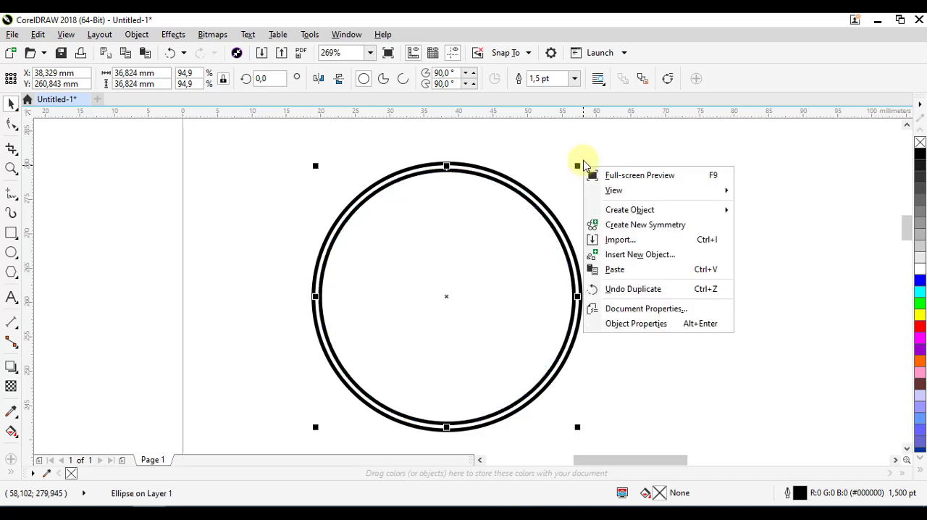
left_click(579, 150)
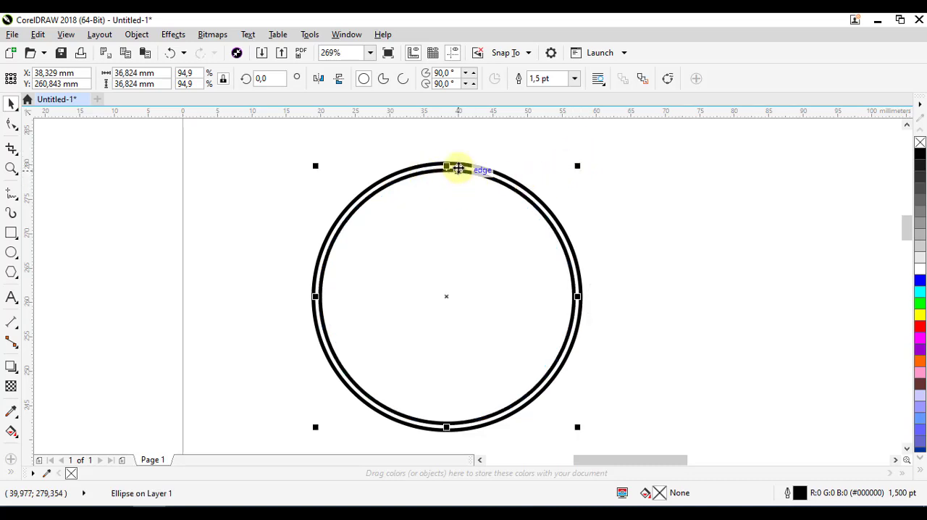
Set the inner circle's outline width to 1.0 pt and deselect it
scroll(457, 172, "down", 1)
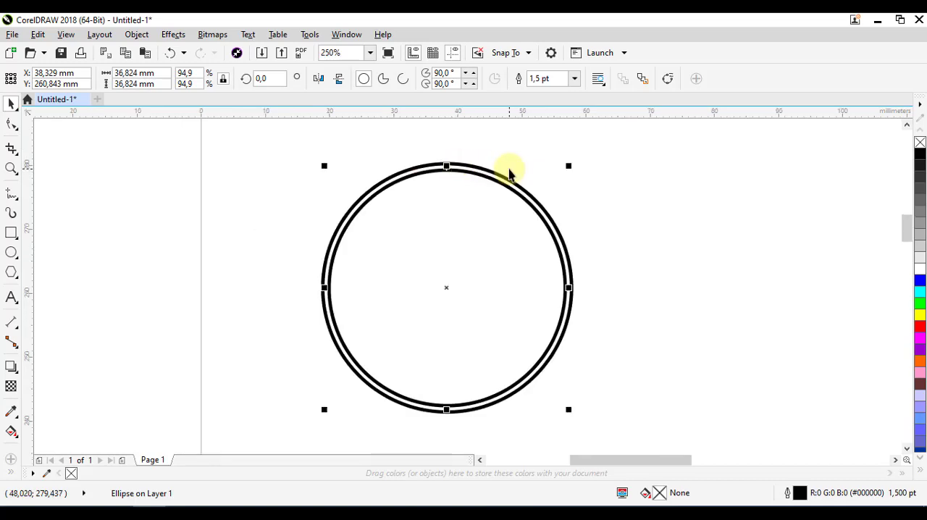
scroll(539, 170, "up", 2)
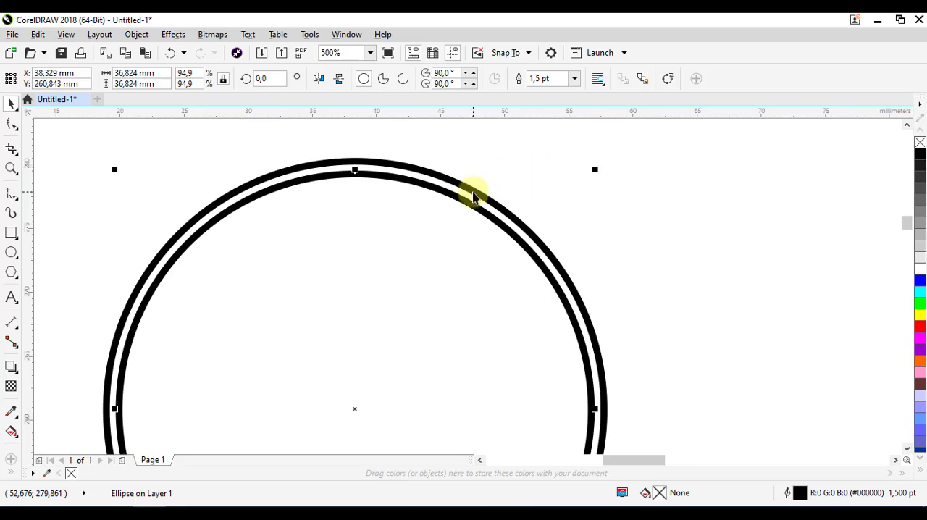
scroll(474, 190, "down", 2)
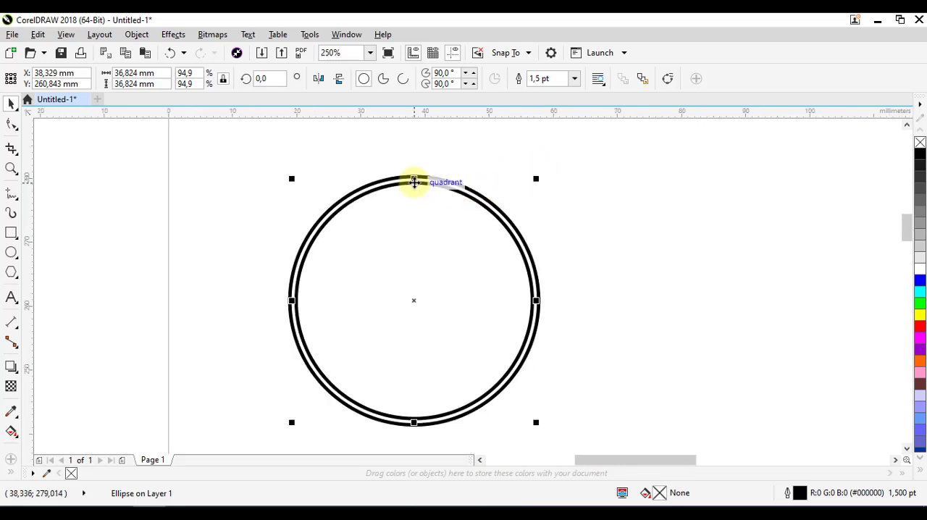
left_click(576, 80)
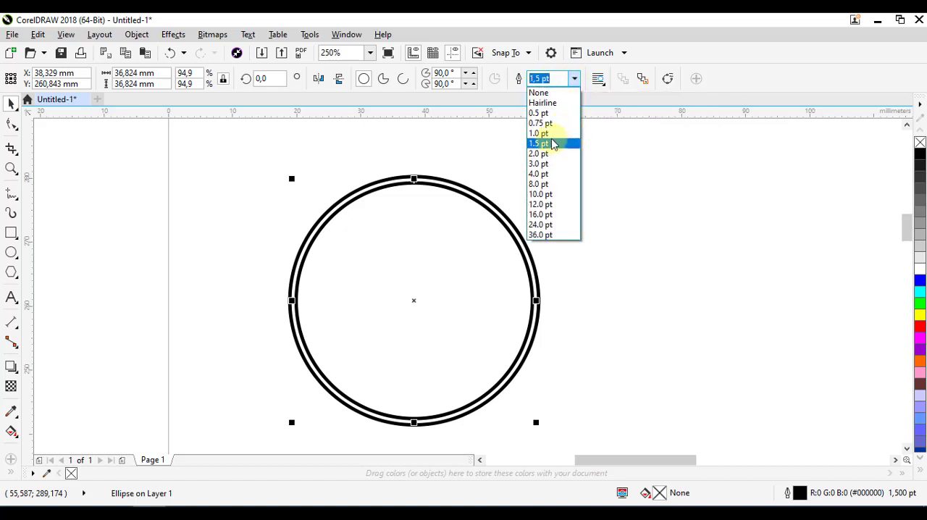
left_click(549, 134)
left_click(518, 185)
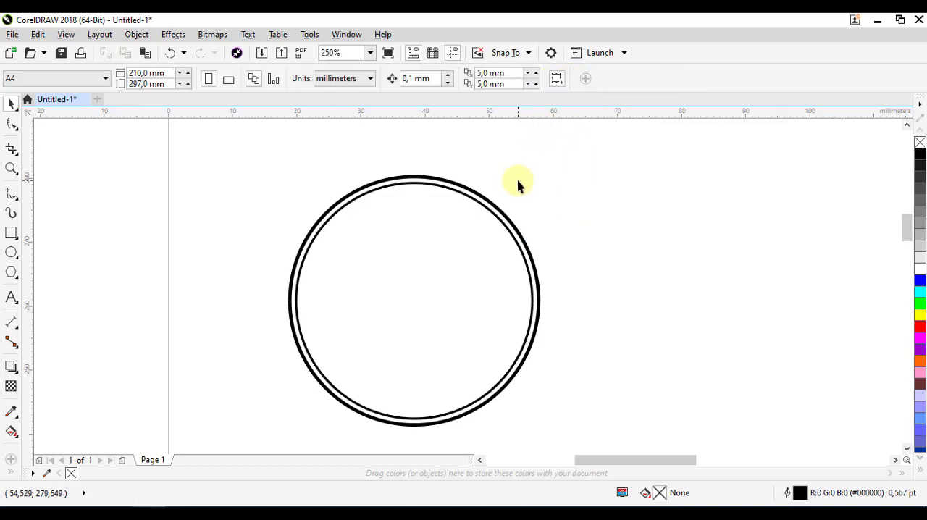
Create a concentric duplicate of the second circle, scaled from its center to about 69.1% (about 26.8 mm in diameter)
scroll(536, 187, "down", 2)
scroll(471, 170, "up", 2)
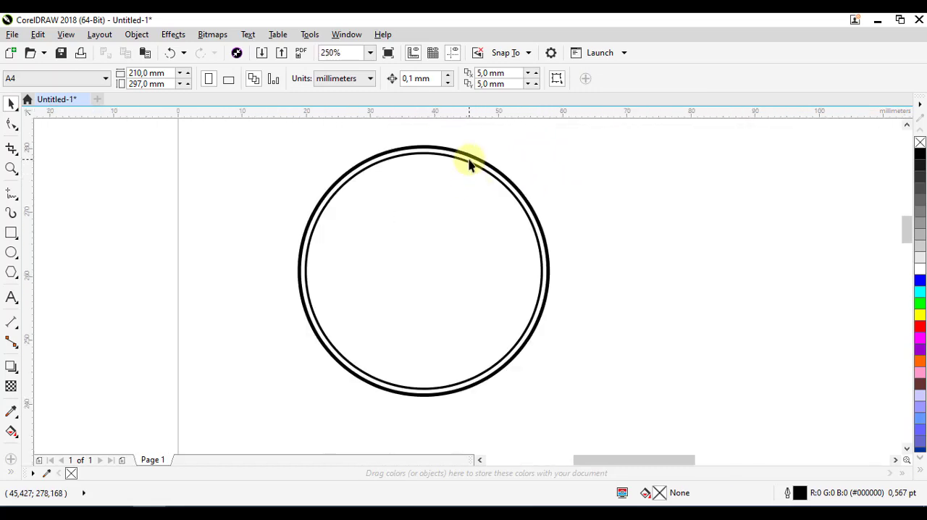
left_click(470, 165)
left_click_drag(546, 147, 536, 180)
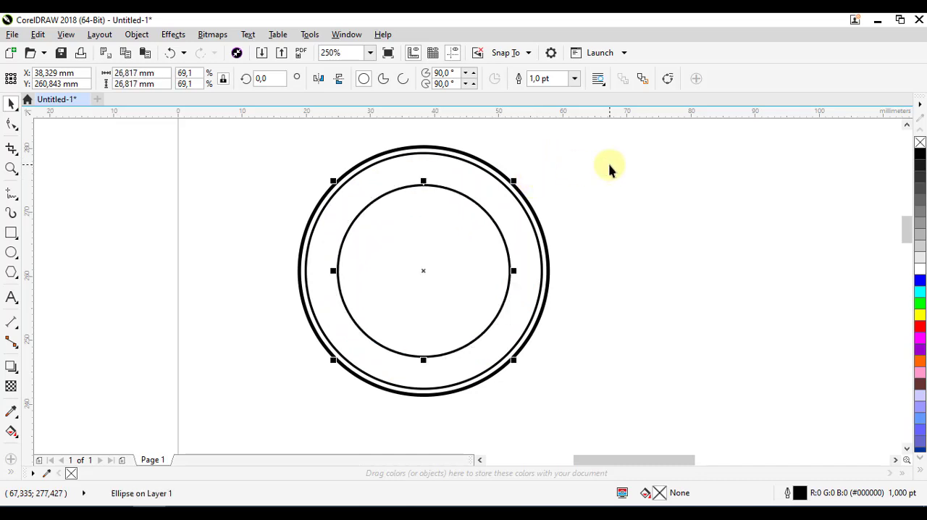
Select the inner circles in turn and examine their sizes and the gaps between them up close
left_click(462, 186)
left_click(443, 190)
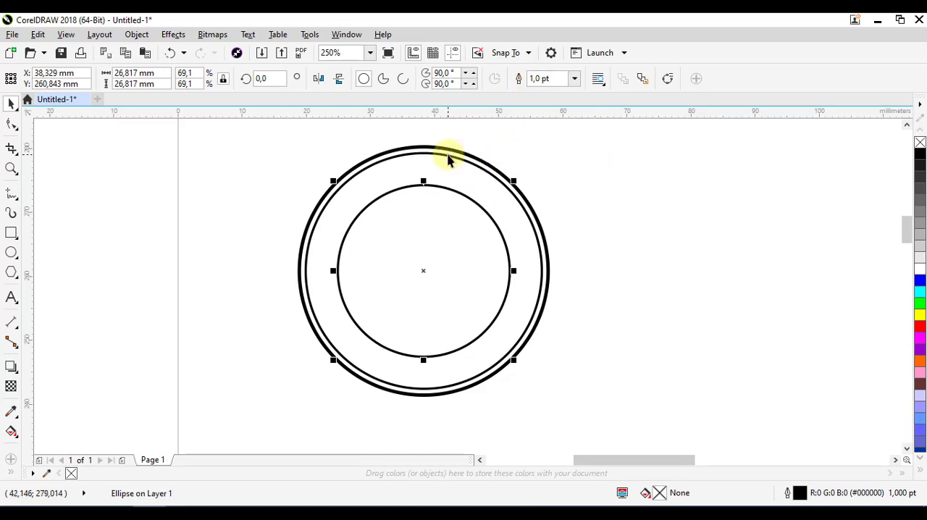
scroll(447, 160, "up", 2)
left_click(561, 161)
left_click(541, 173)
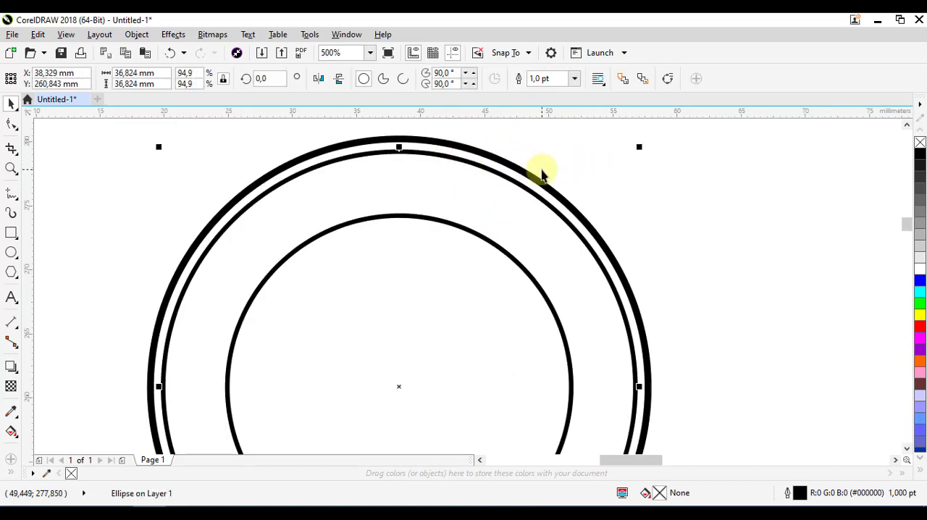
scroll(542, 174, "down", 2)
left_click(479, 168)
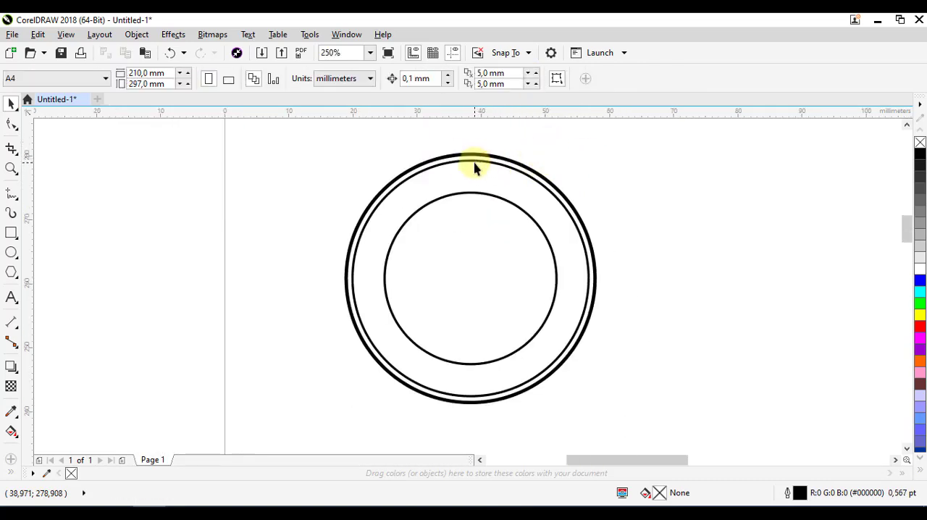
left_click(495, 224)
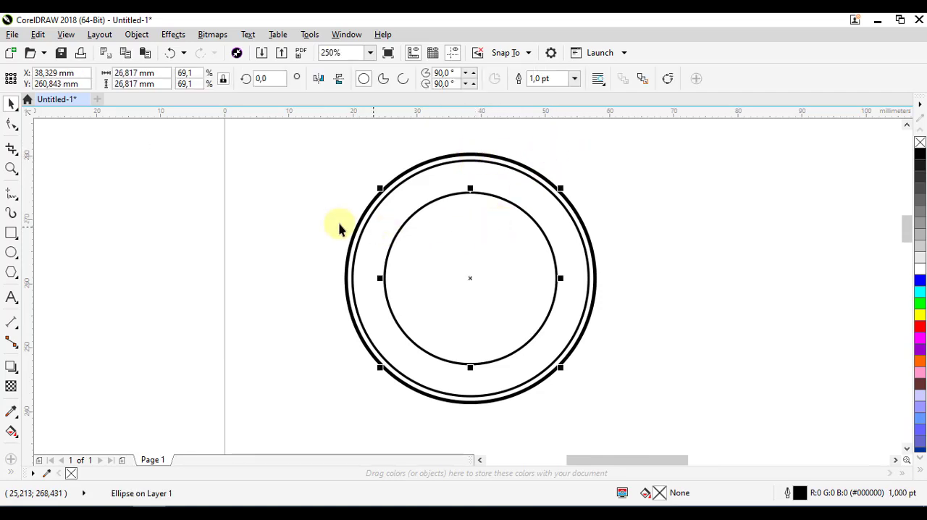
Add the artistic text "DESA BAHAGIA" in 8 pt Arial just above the circles
left_click(11, 297)
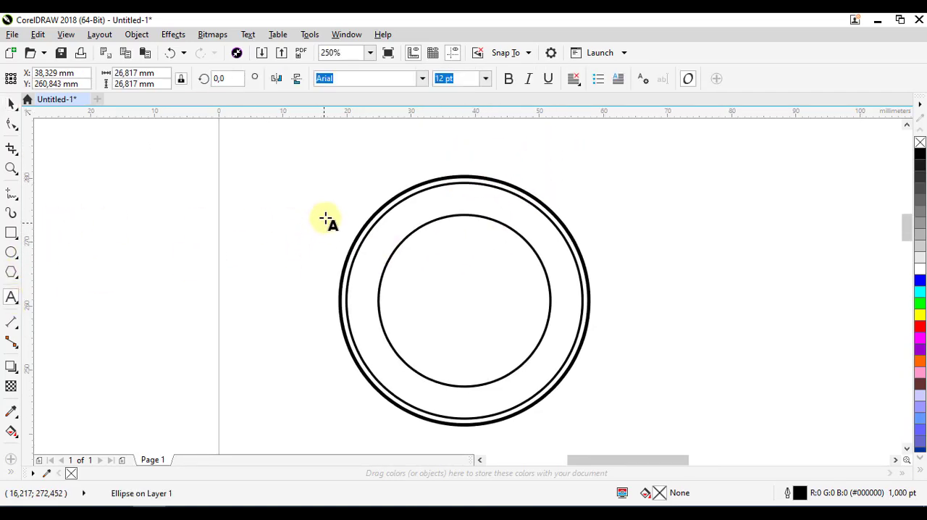
left_click(331, 174)
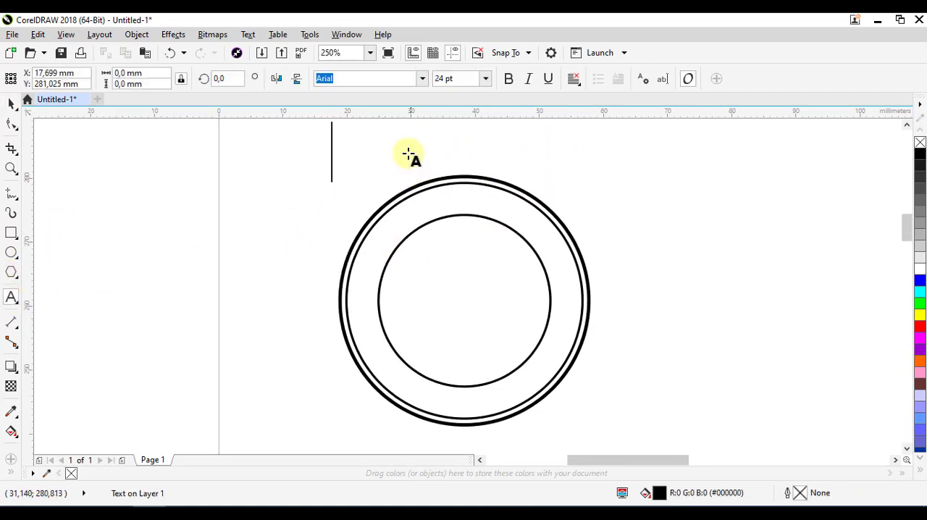
double_click(459, 79)
left_click(457, 79)
key("Return")
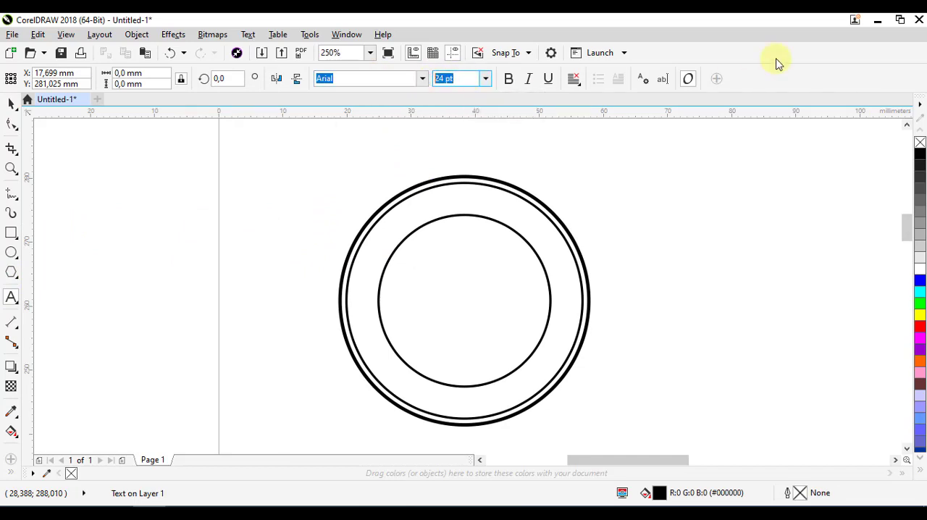
key("Return")
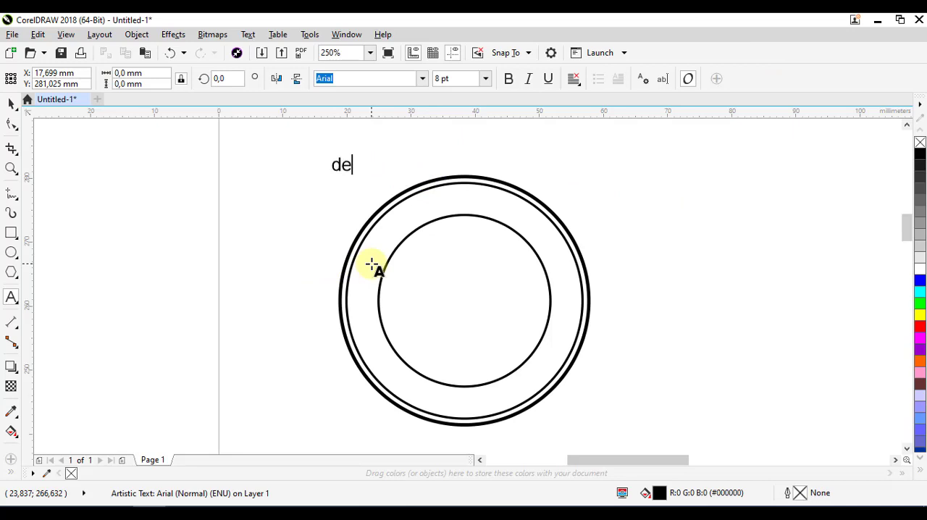
type("DESA BAHAGIA")
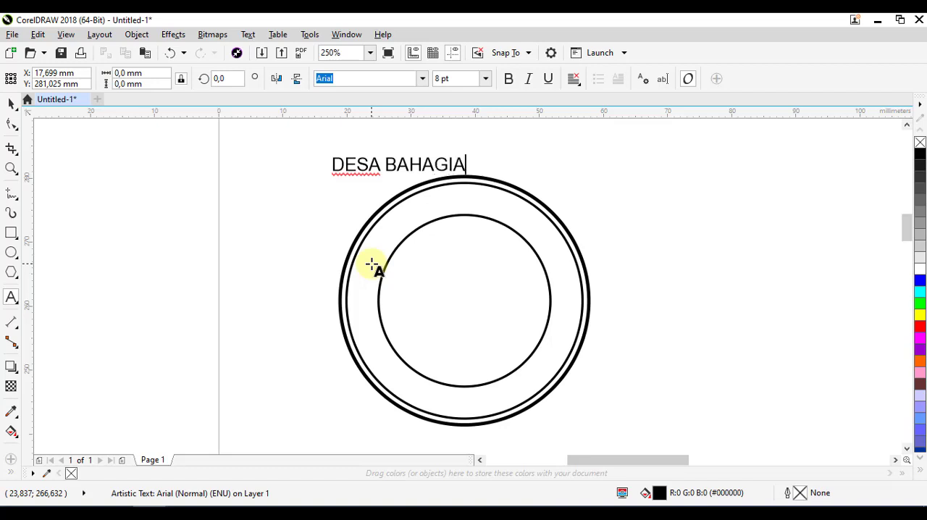
left_click(11, 102)
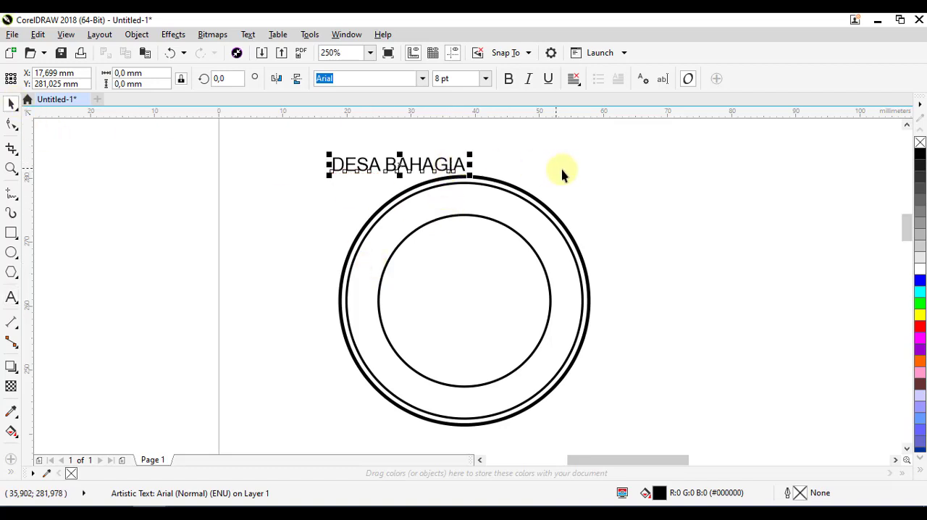
Move the "DESA BAHAGIA" text into the empty area to the right of the circles
left_click_drag(564, 173, 484, 181)
left_click_drag(321, 173, 382, 168)
left_click(334, 81)
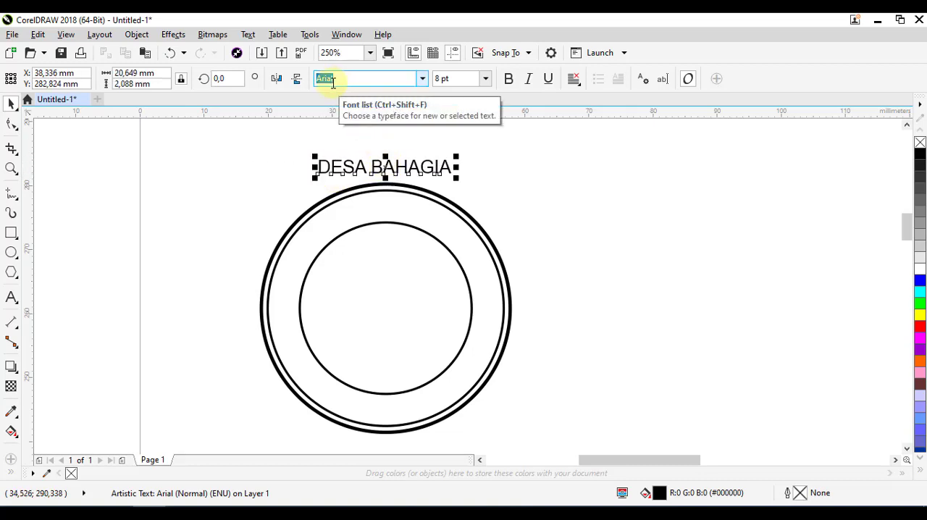
left_click_drag(497, 175, 499, 176)
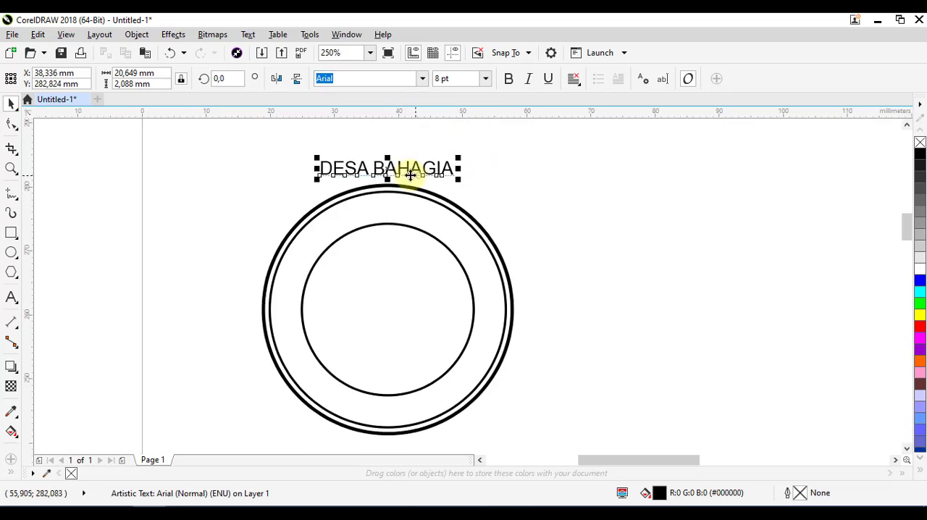
left_click_drag(389, 171, 596, 298)
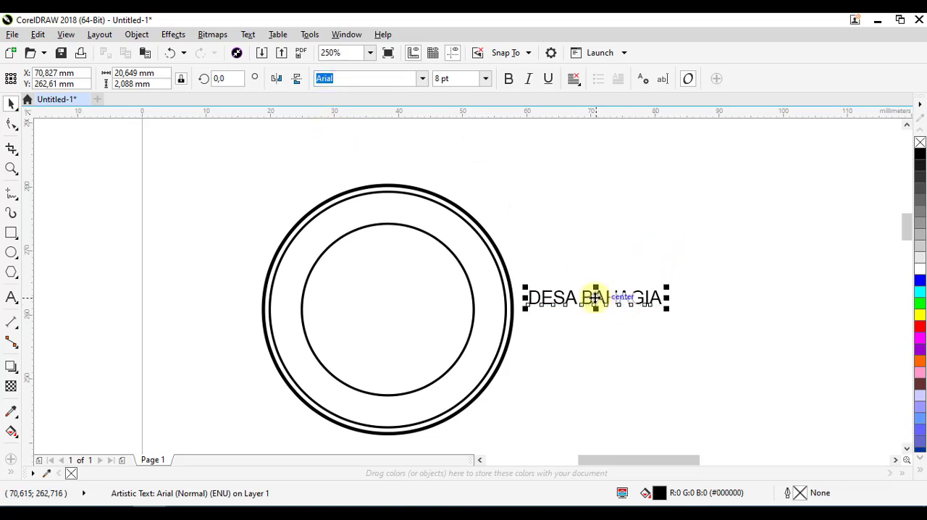
Add the lines "KABUPATEN TAPANULI SELATAN" and "KECAMATAN BATANGTORU" below "DESA BAHAGIA" in the same text object
key("F8")
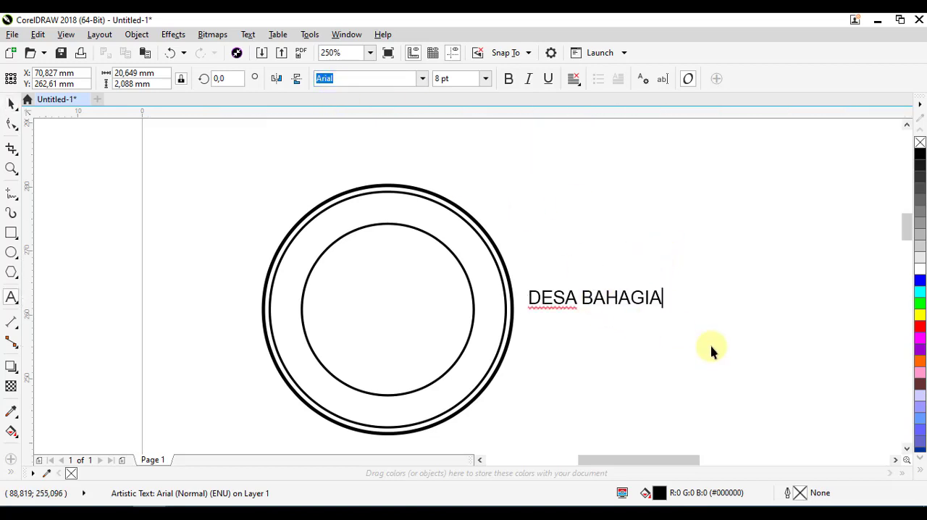
key("Return")
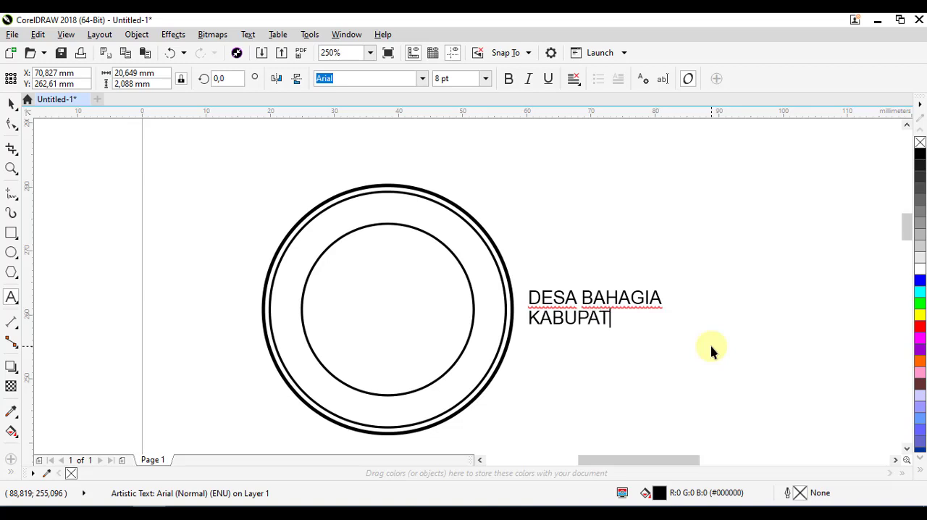
type("KABUPATEN ")
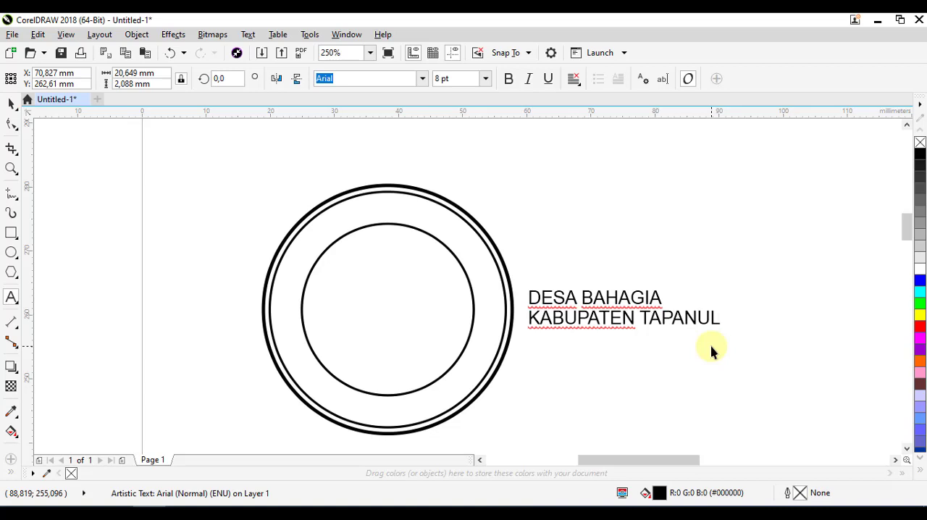
type("TAPANULI SELATAN")
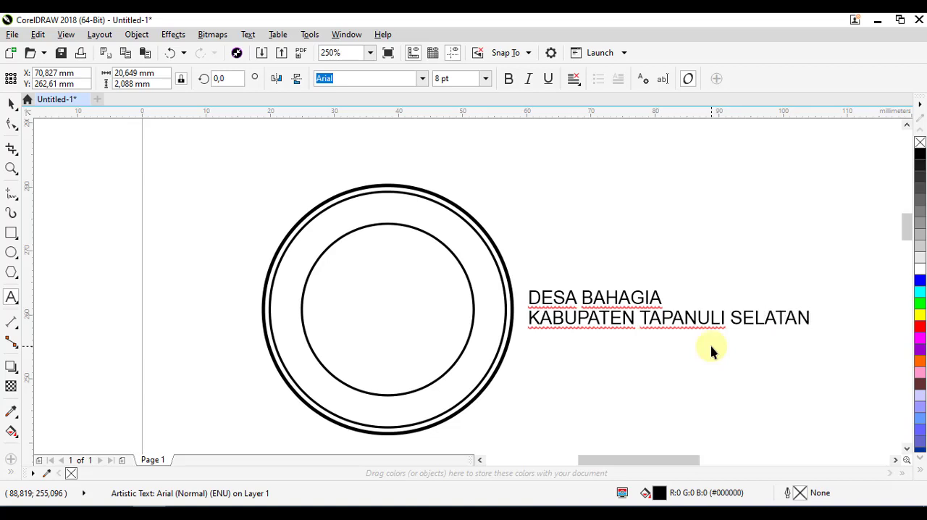
key("Return")
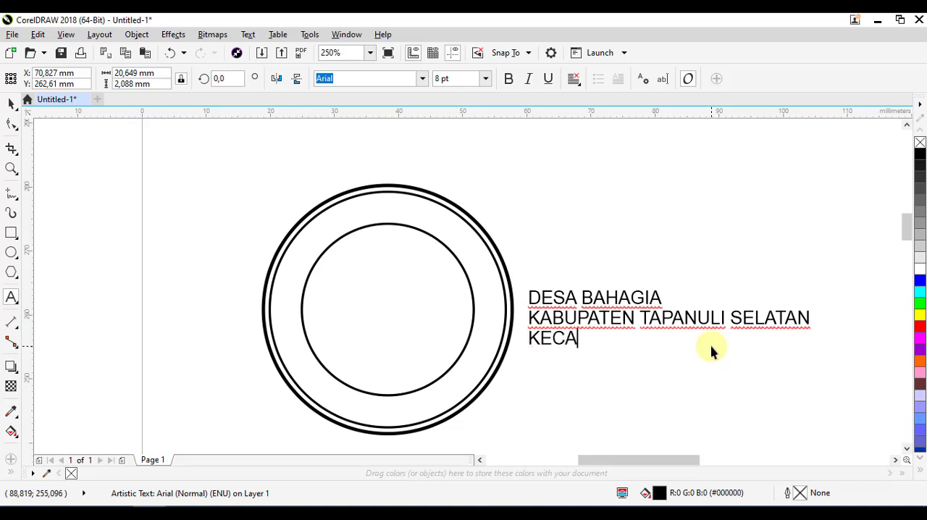
type("KECAMATAN ")
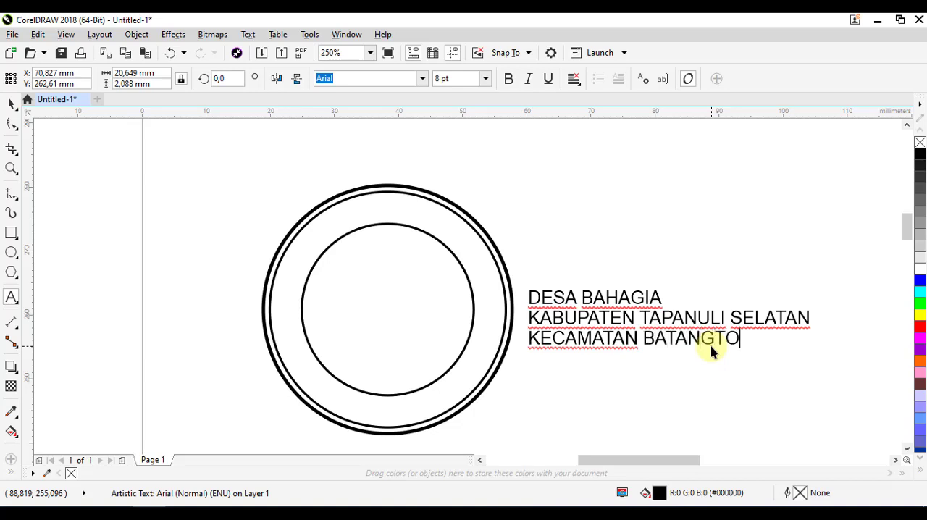
type("BATANGTORU")
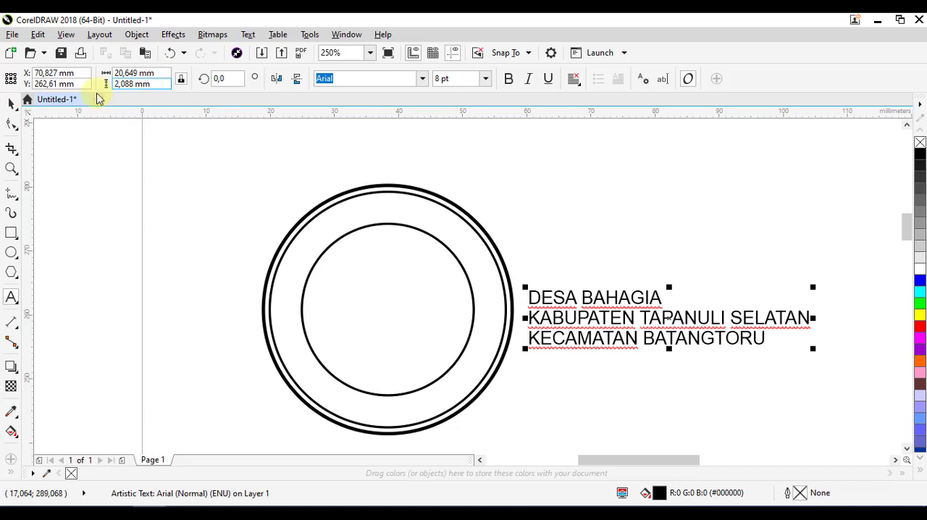
left_click(7, 104)
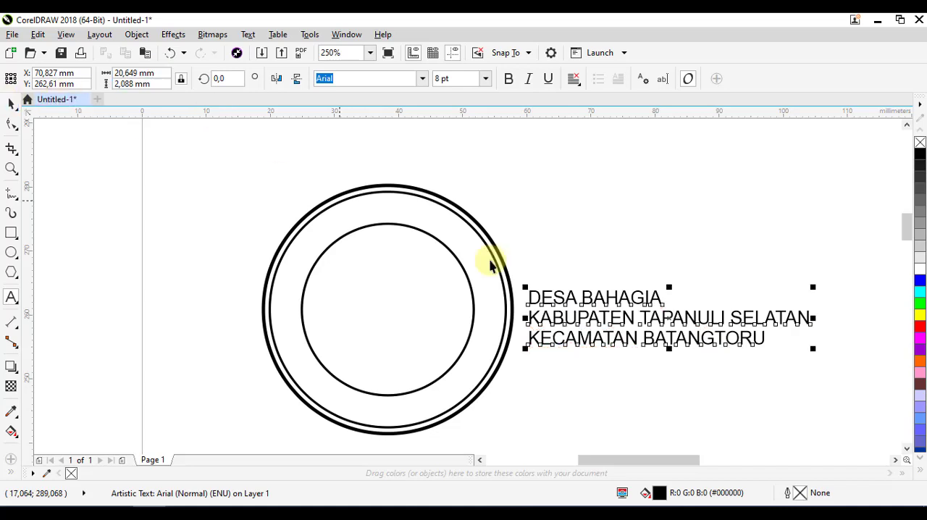
Align the three-line text to the center and deselect it
left_click(574, 81)
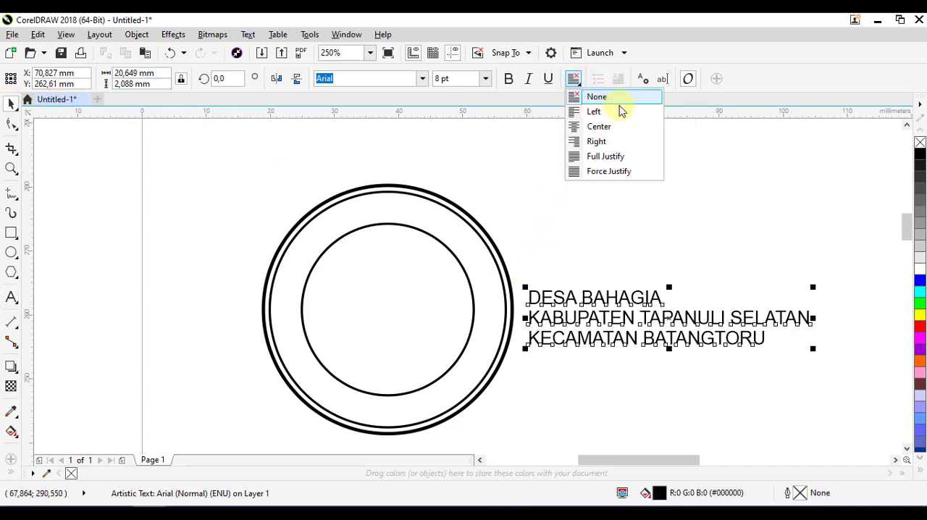
left_click(607, 128)
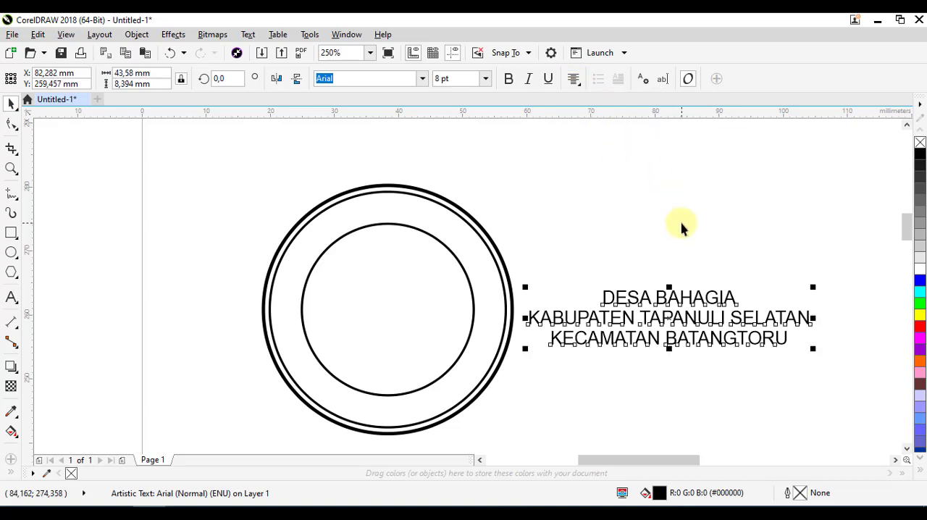
left_click(652, 251)
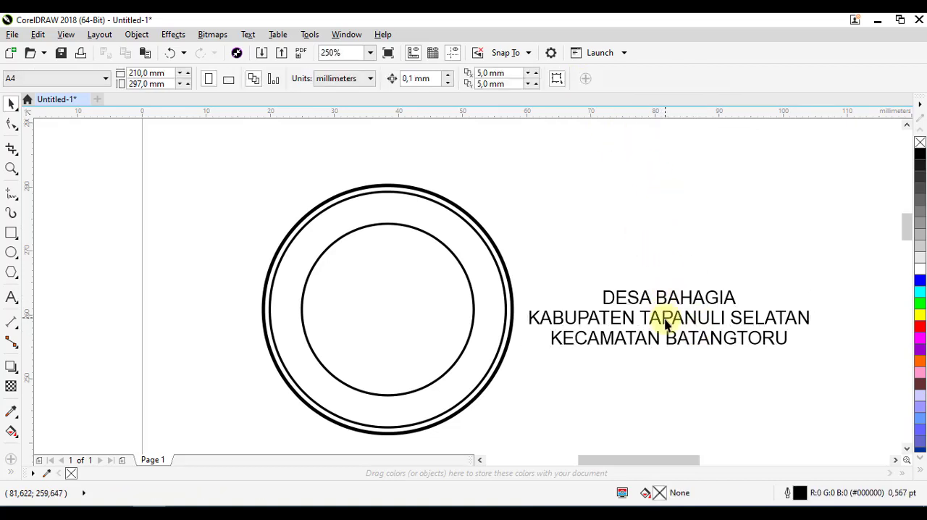
left_click(672, 322)
left_click(671, 247)
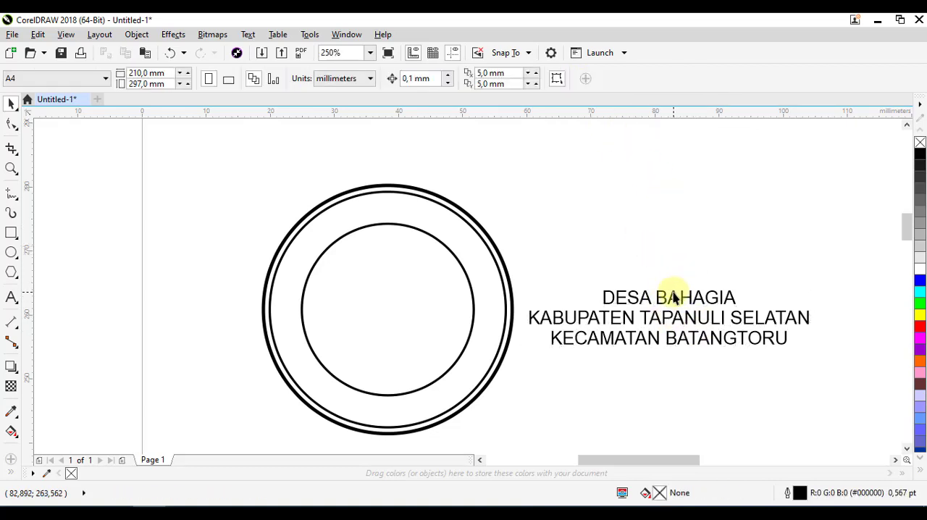
Break the three-line text apart into separate single-line text objects
left_click(667, 302)
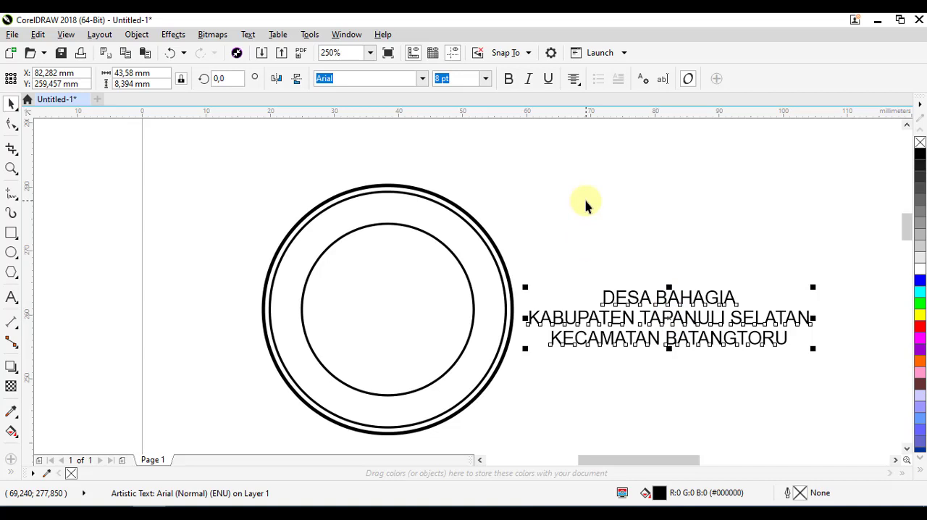
key("ctrl+k")
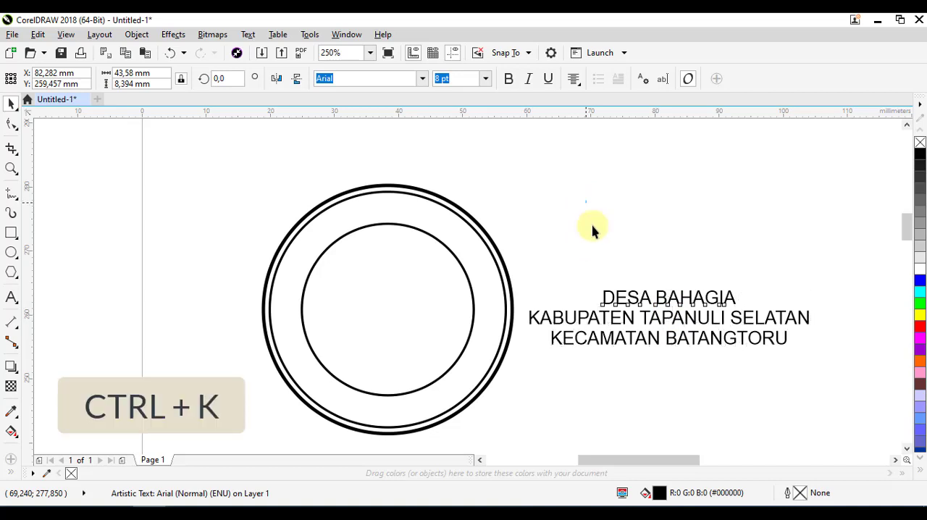
left_click(588, 232)
Space the text lines apart vertically, with "KABUPATEN TAPANULI SELATAN" above "DESA BAHAGIA" and "KECAMATAN BATANGTORU" below it
left_click(637, 297)
left_click_drag(638, 297, 638, 265)
left_click(598, 313)
left_click_drag(654, 321, 654, 227)
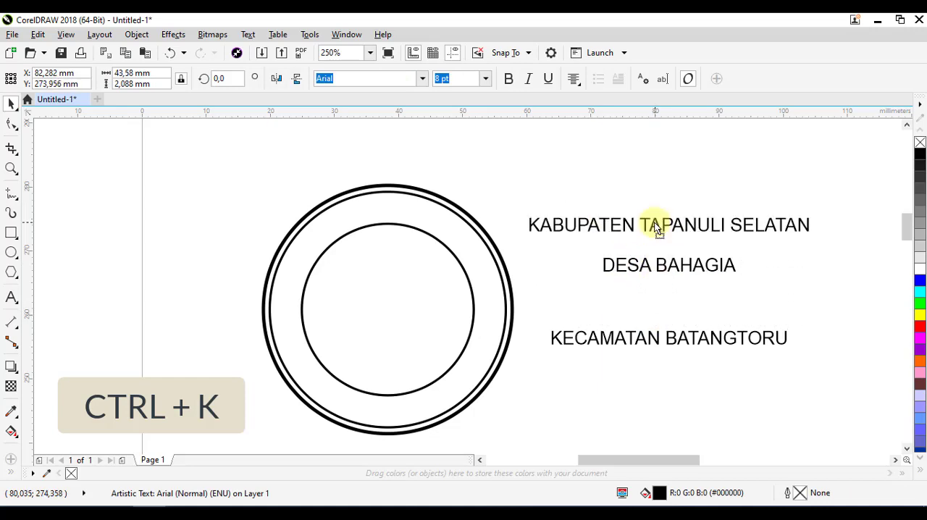
left_click(667, 337)
left_click_drag(666, 338, 675, 299)
left_click_drag(381, 252, 390, 246)
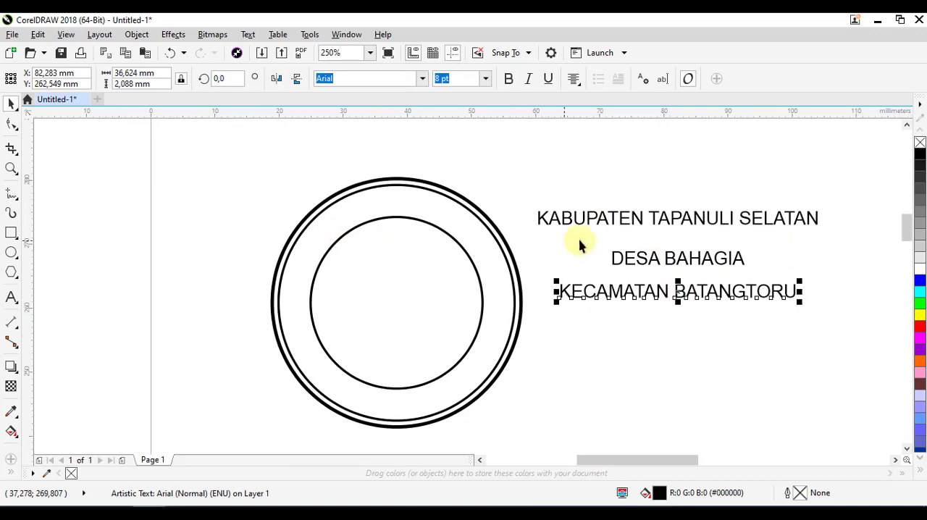
Move "KABUPATEN TAPANULI SELATAN" to just above the outer circle and deselect it
left_click(600, 191)
left_click(631, 216)
left_click_drag(640, 217, 367, 157)
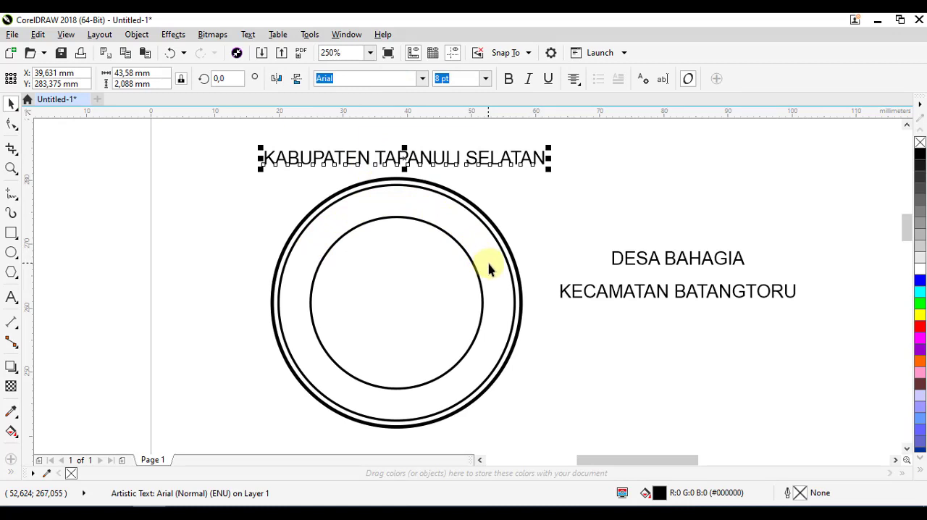
left_click(629, 216)
Move "DESA BAHAGIA" into the middle of the innermost circle and deselect it
left_click(649, 259)
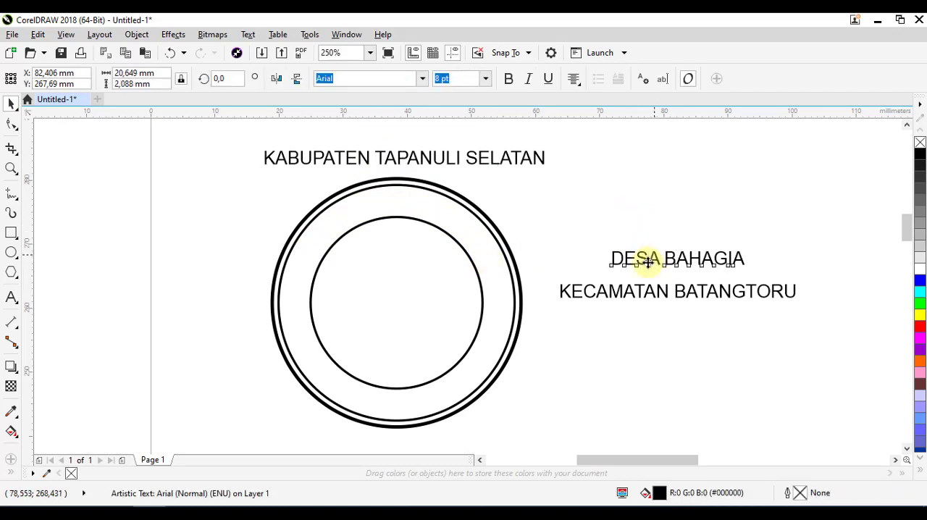
left_click_drag(649, 262, 369, 303)
left_click(618, 240)
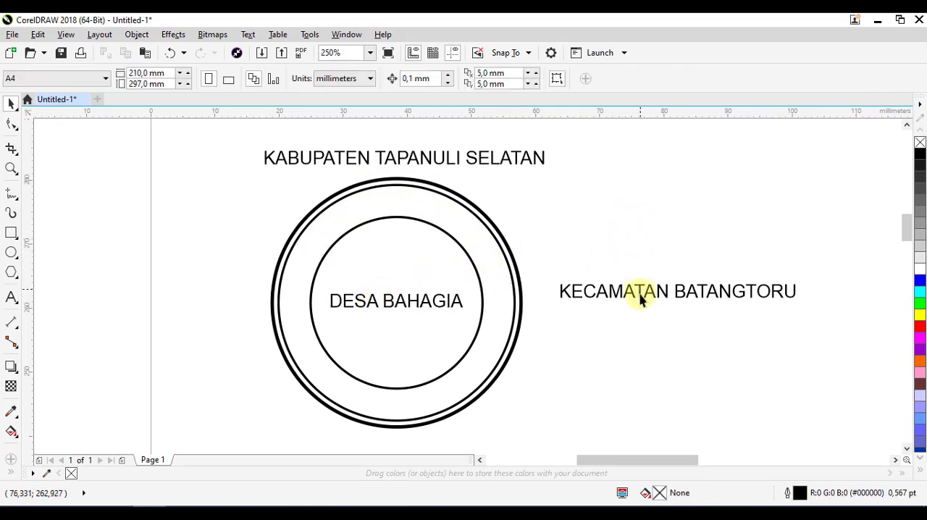
Move "KECAMATAN BATANGTORU" to just below the outer circle
left_click(641, 294)
left_click_drag(712, 253, 431, 423)
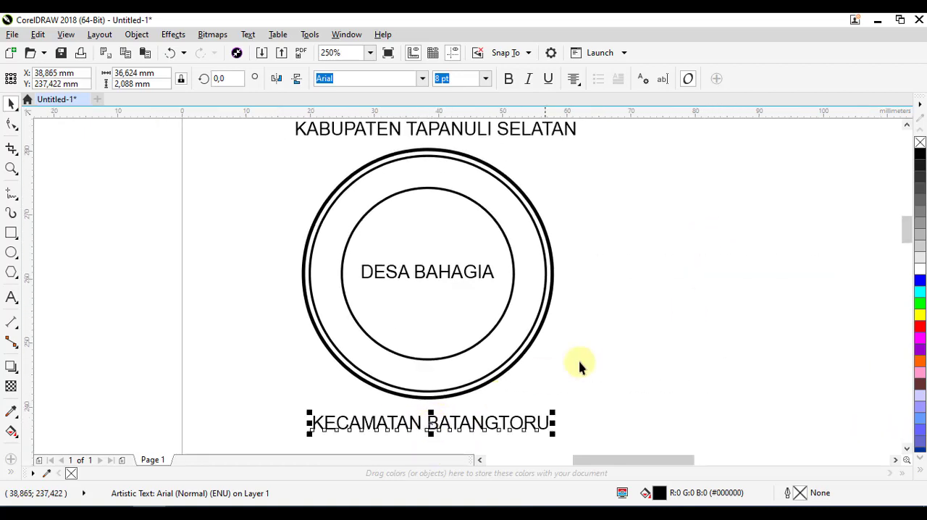
left_click_drag(632, 335, 633, 355)
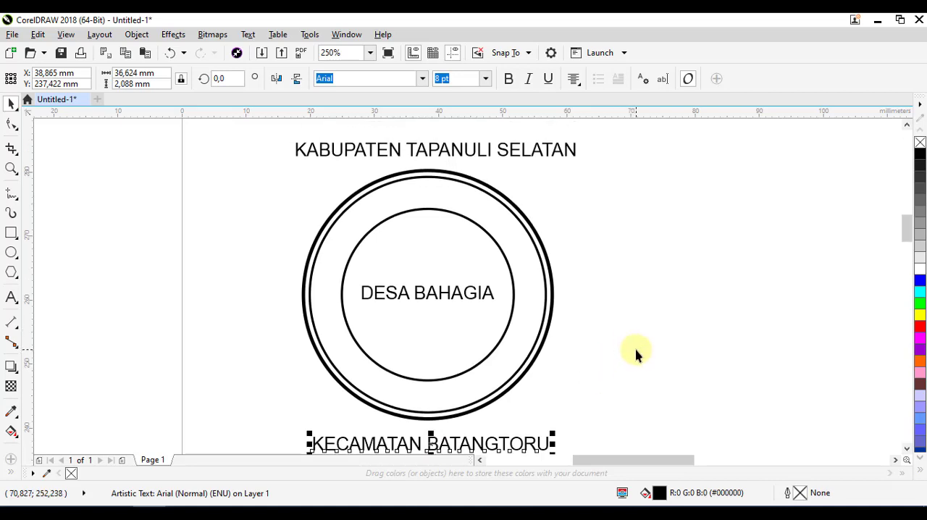
left_click_drag(644, 299, 652, 315)
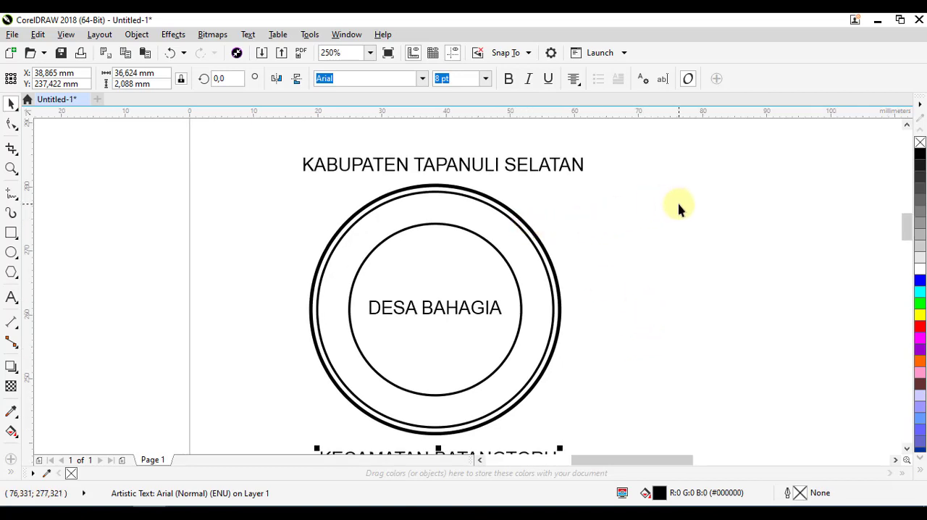
scroll(637, 210, "up", 1)
scroll(428, 177, "up", 2)
scroll(432, 170, "down", 2)
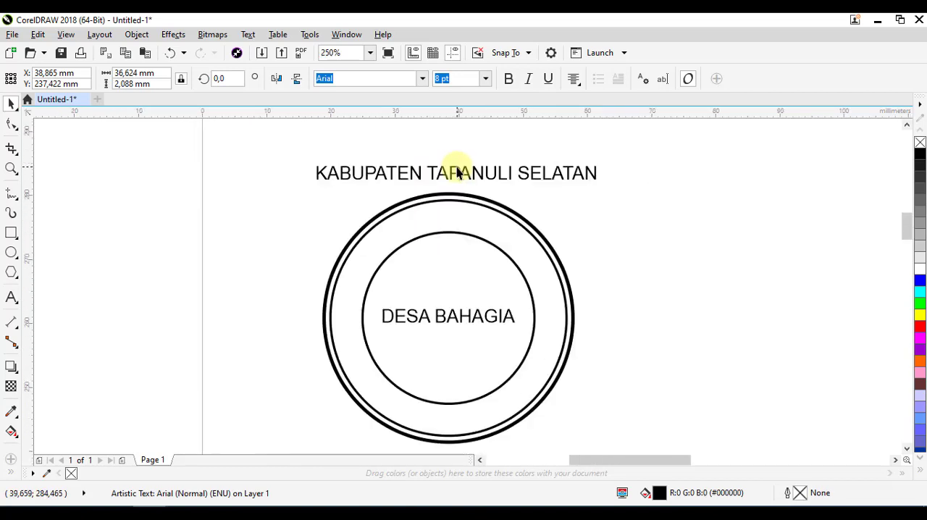
scroll(459, 175, "up", 2)
scroll(467, 172, "down", 1)
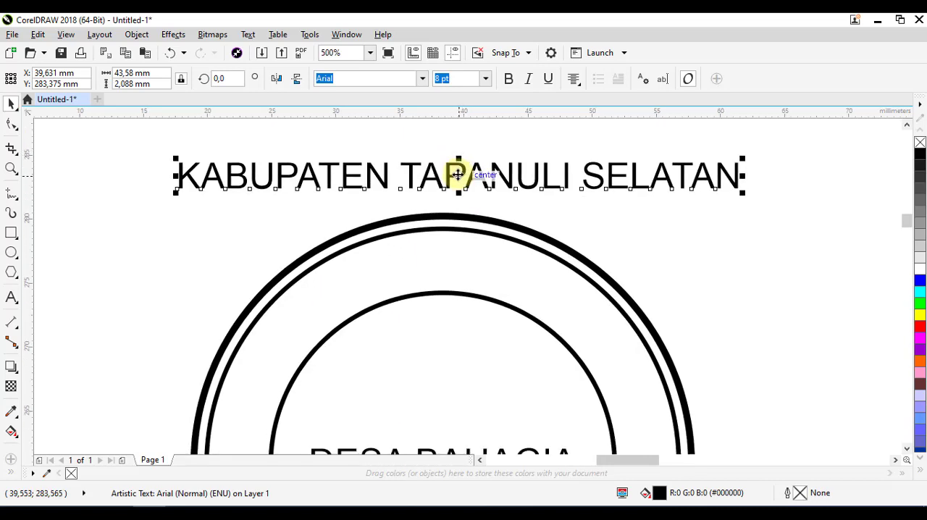
scroll(467, 187, "down", 2)
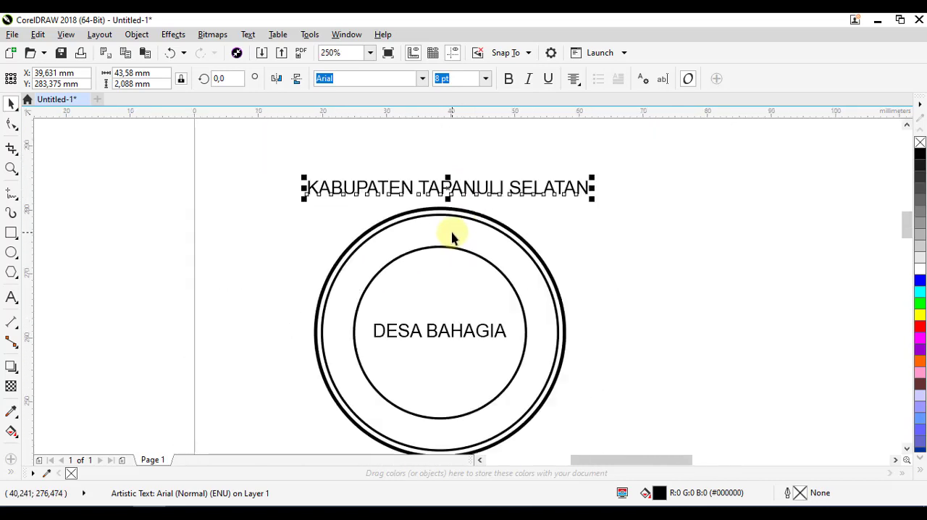
left_click(458, 147)
scroll(461, 188, "up", 2)
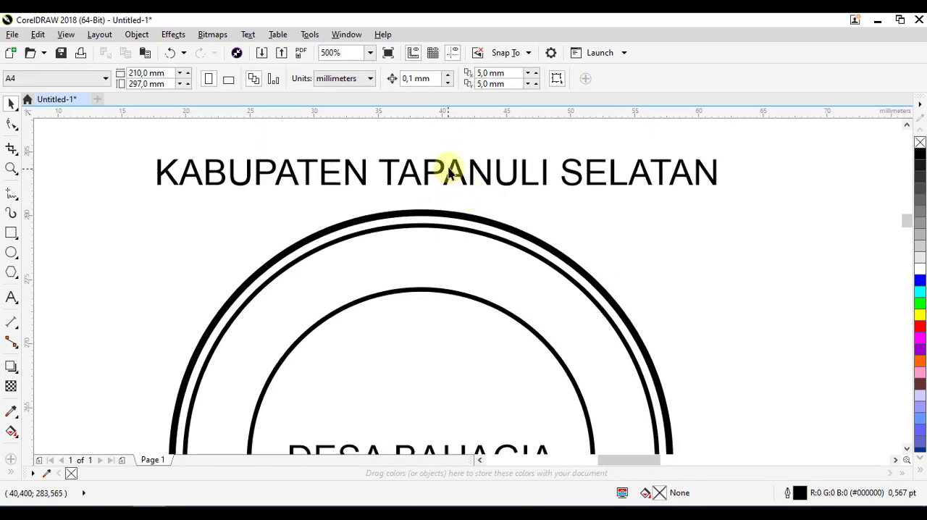
left_click_drag(472, 194, 474, 184)
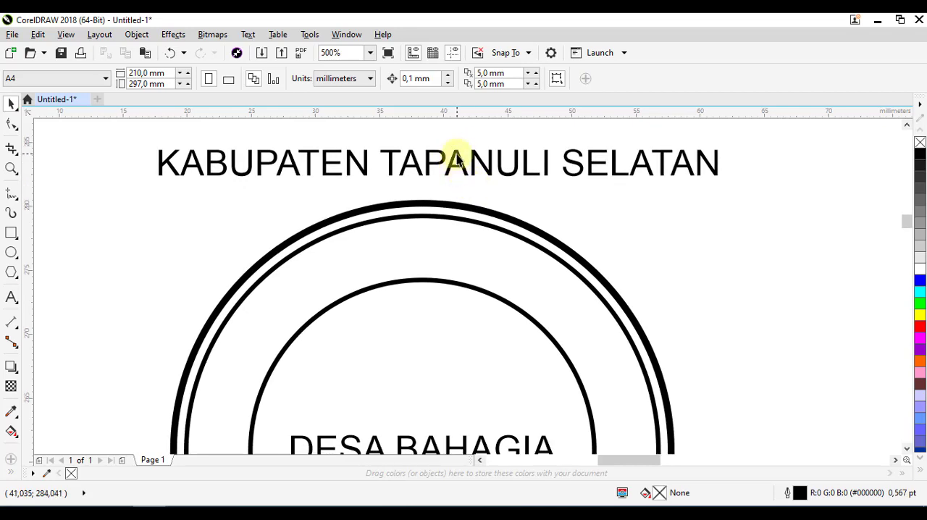
left_click(458, 158)
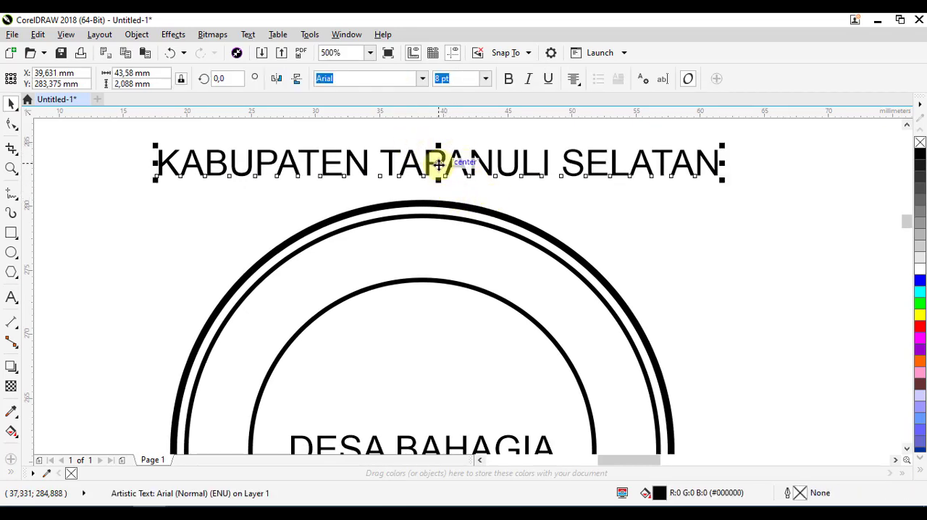
left_click(506, 195)
Fit "KABUPATEN TAPANULI SELATAN" to the middle circle's path, centred along the top inside the ring with a -3,408 mm offset, and deselect it
left_click(441, 151)
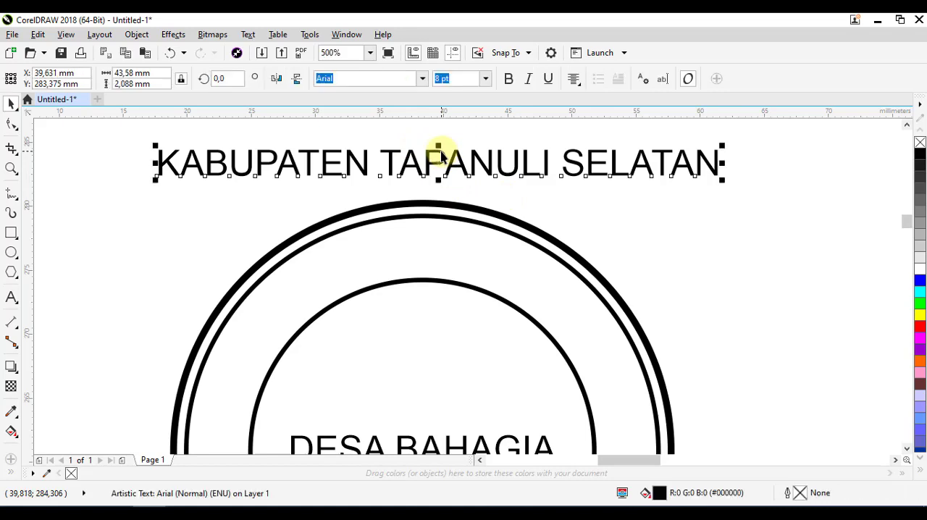
left_click_drag(550, 197, 544, 200)
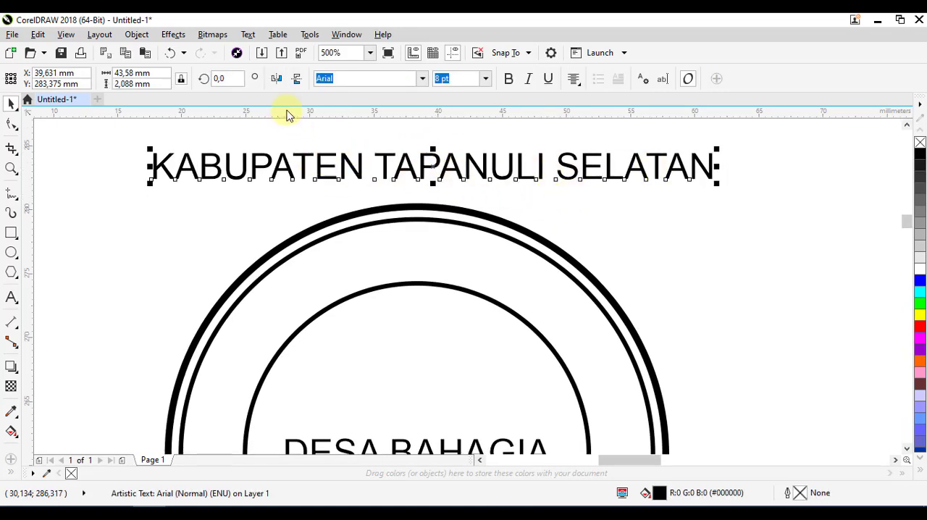
left_click(248, 36)
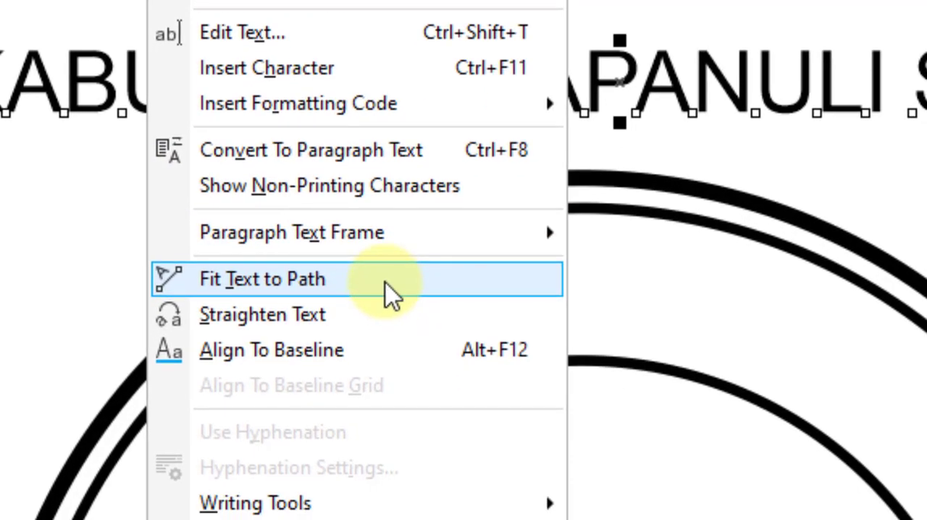
left_click_drag(381, 280, 572, 274)
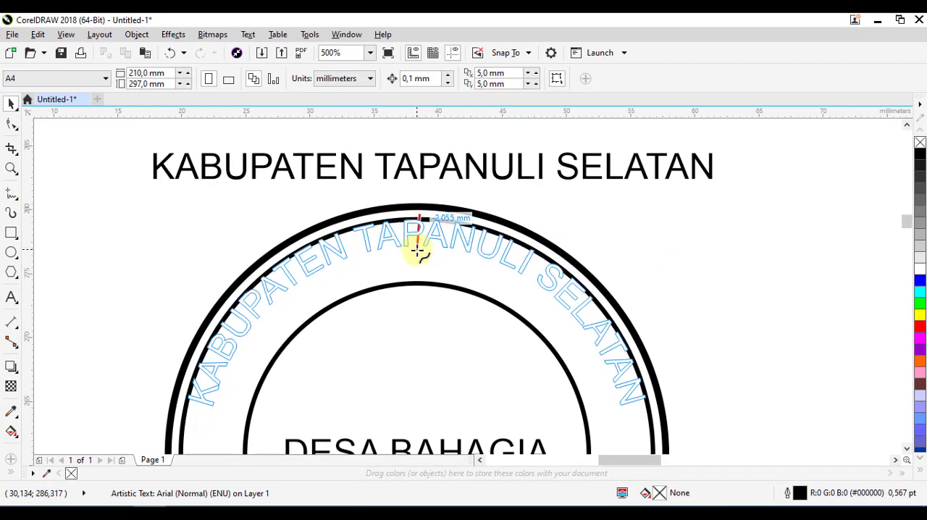
left_click_drag(418, 250, 418, 261)
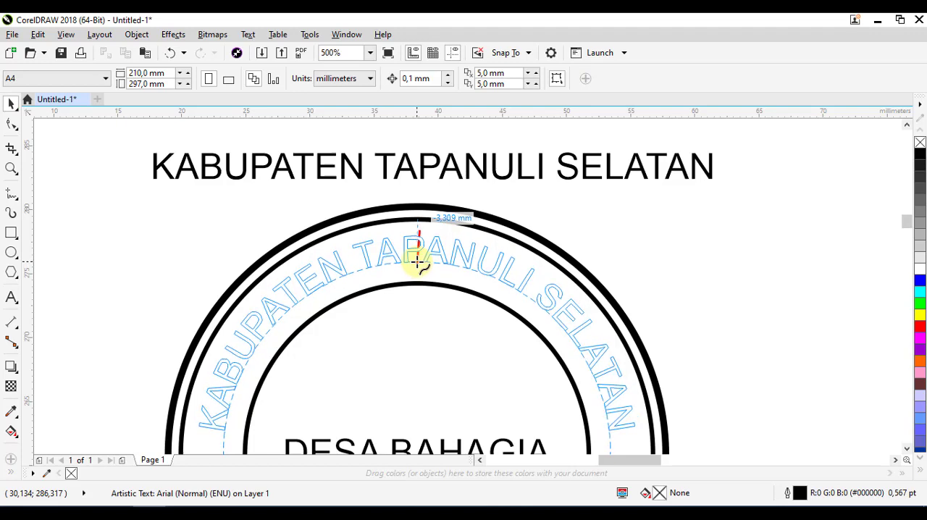
left_click_drag(418, 260, 418, 262)
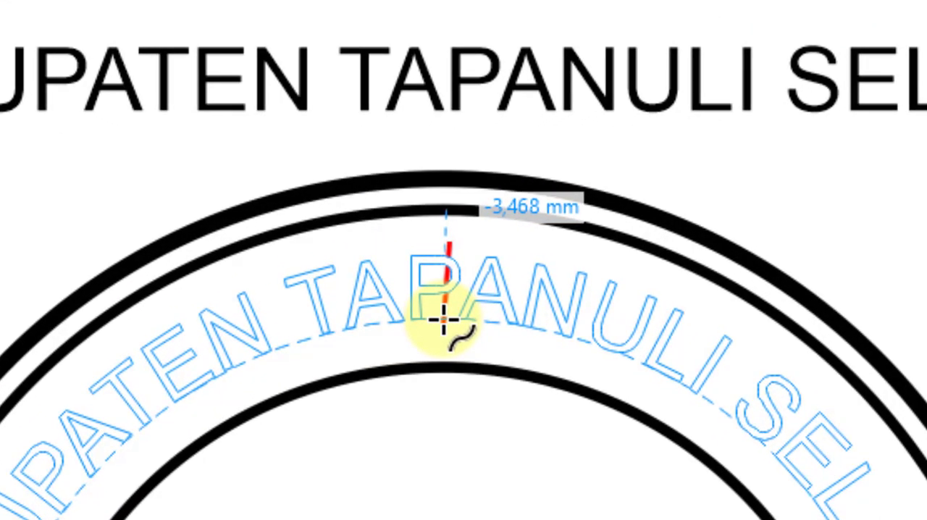
left_click_drag(444, 318, 478, 318)
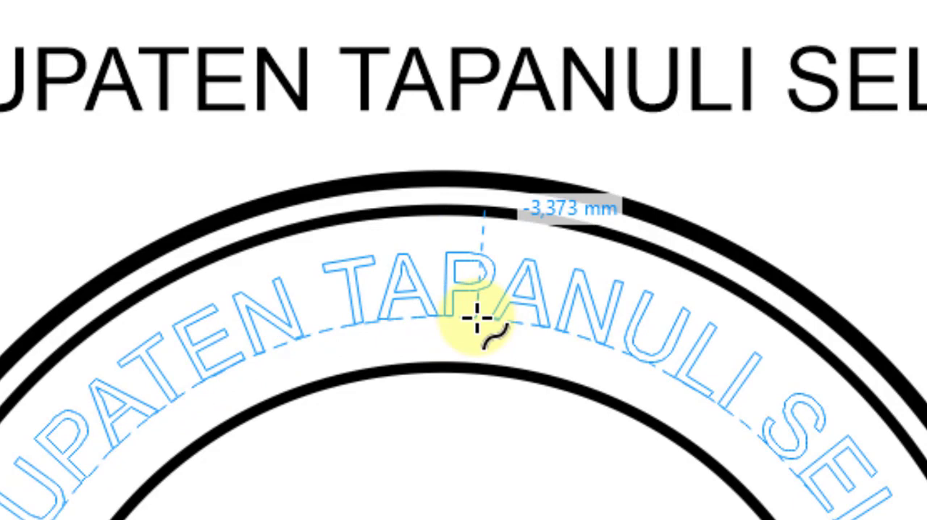
left_click_drag(477, 318, 449, 318)
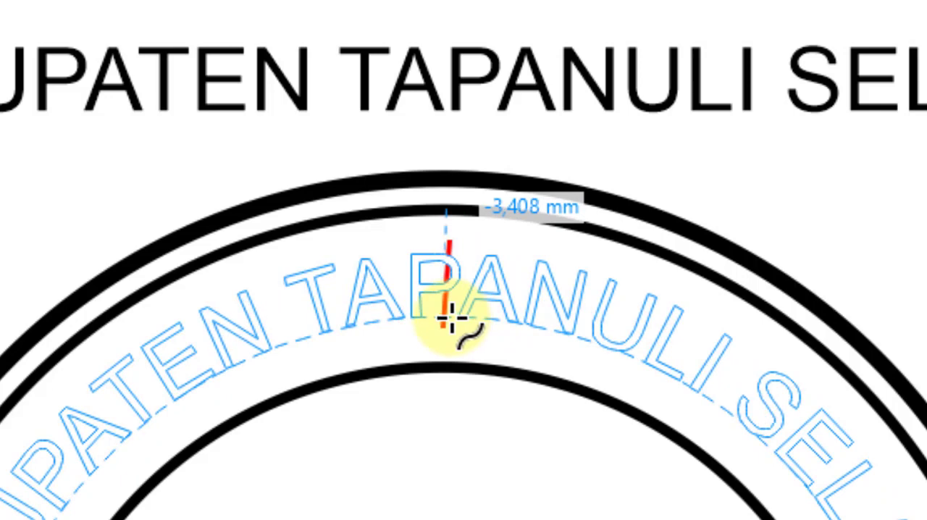
left_click(452, 319)
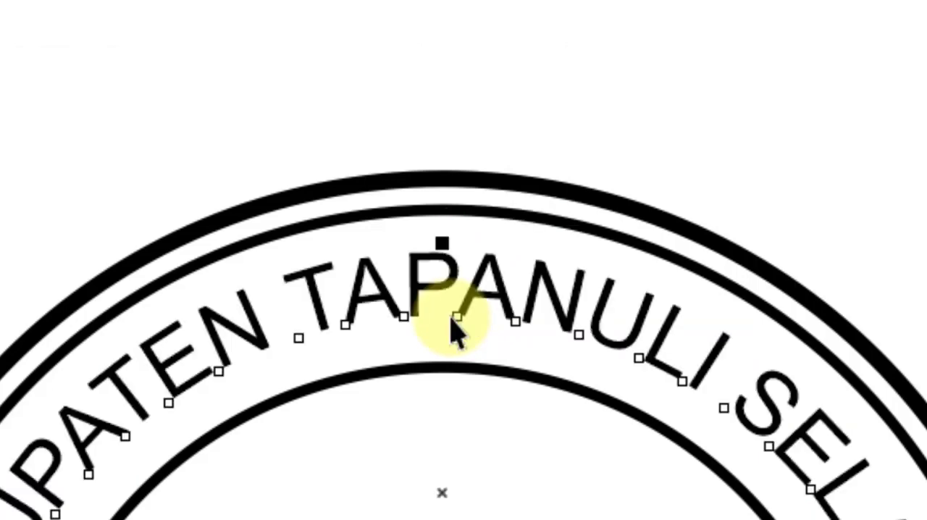
scroll(549, 201, "down", 1)
left_click(704, 126)
left_click_drag(904, 304, 844, 200)
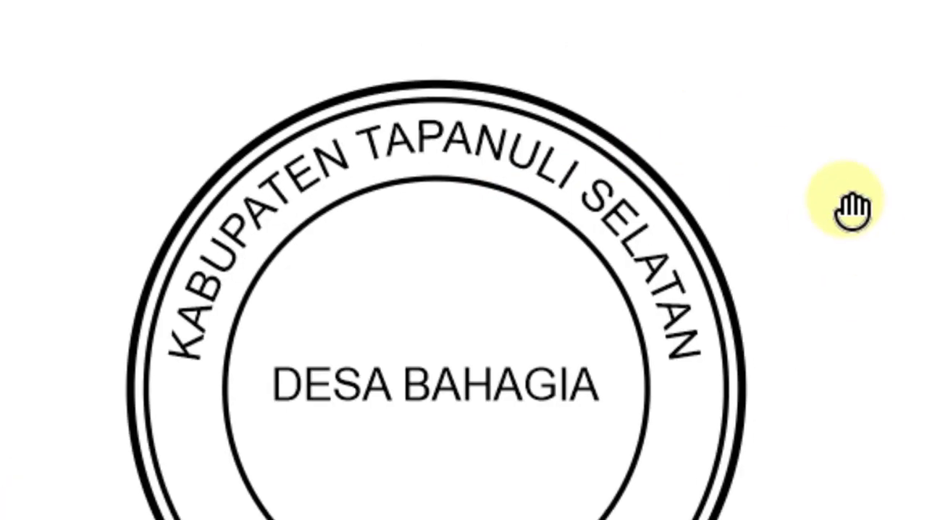
Set the font size of the curved "KABUPATEN TAPANULI SELATAN" text to 9 pt and deselect it
scroll(444, 94, "up", 1)
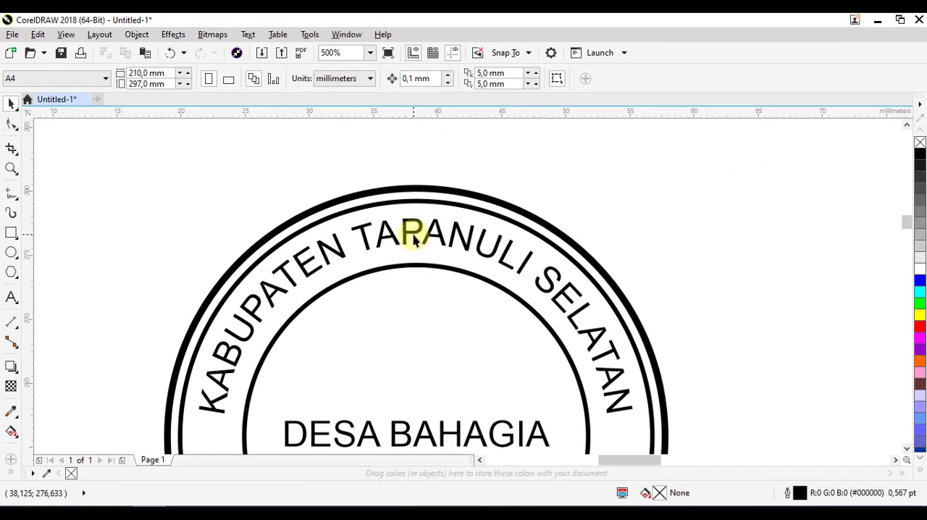
scroll(417, 241, "down", 1)
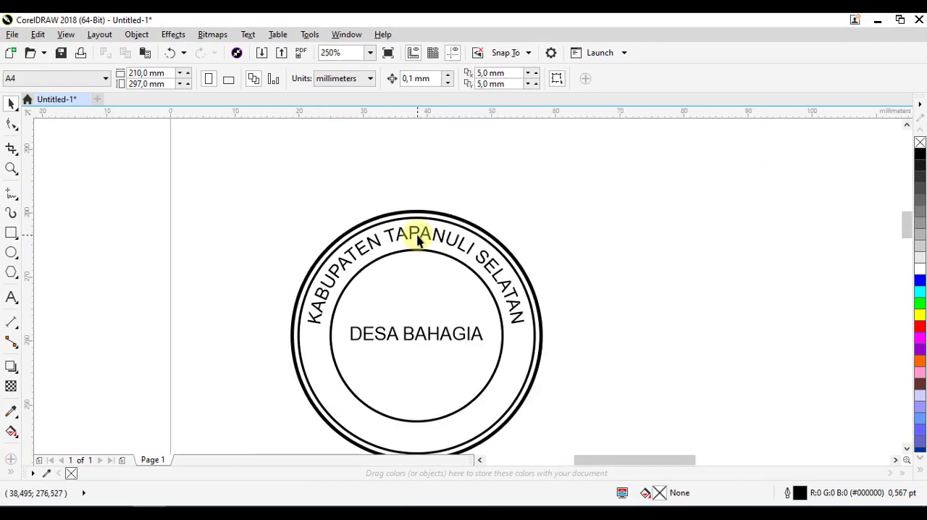
scroll(416, 239, "up", 1)
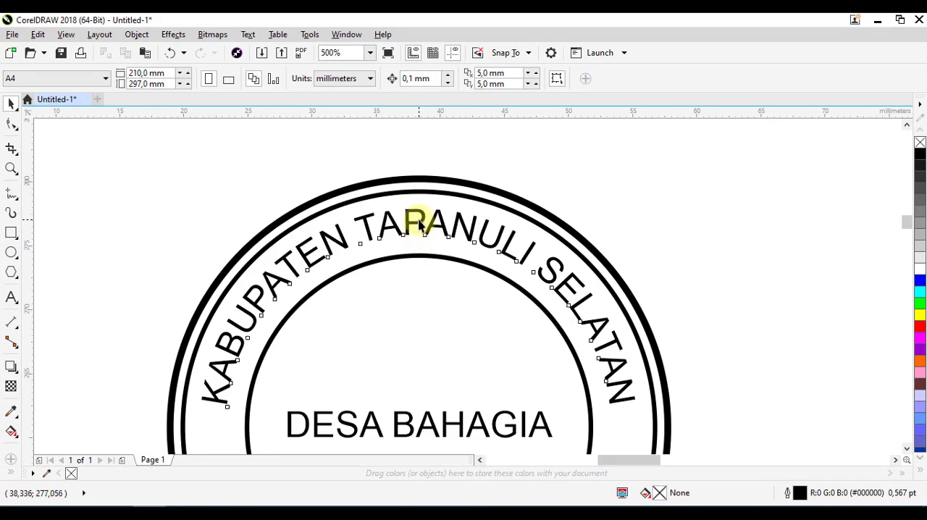
left_click(416, 221)
left_click(455, 157)
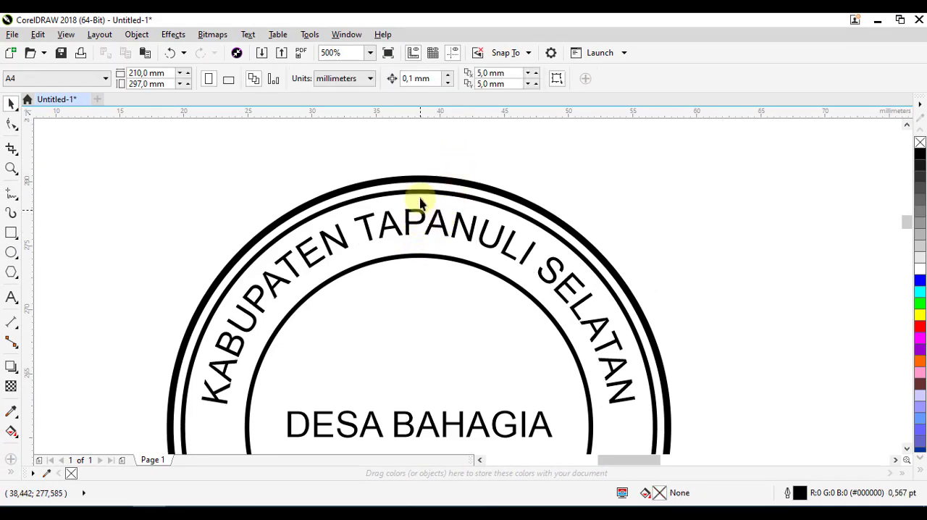
left_click(418, 216)
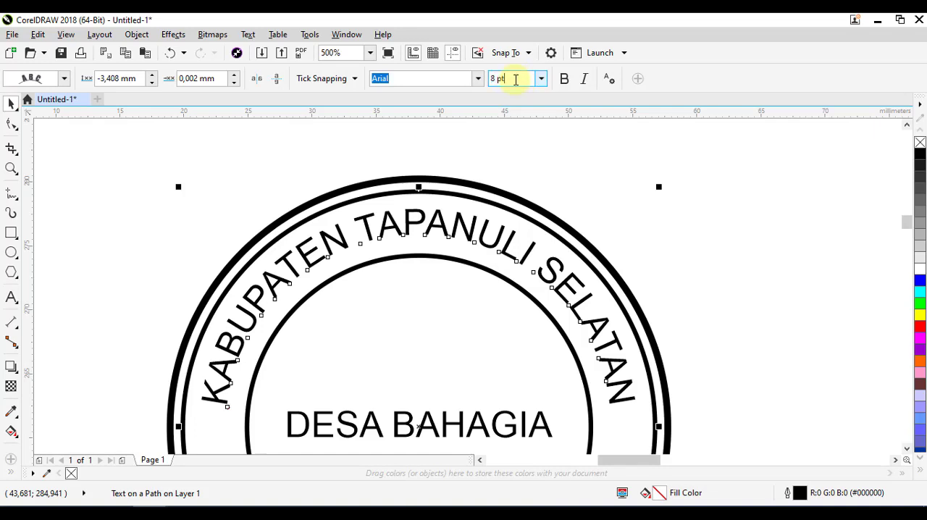
left_click_drag(515, 79, 409, 64)
left_click_drag(519, 78, 425, 75)
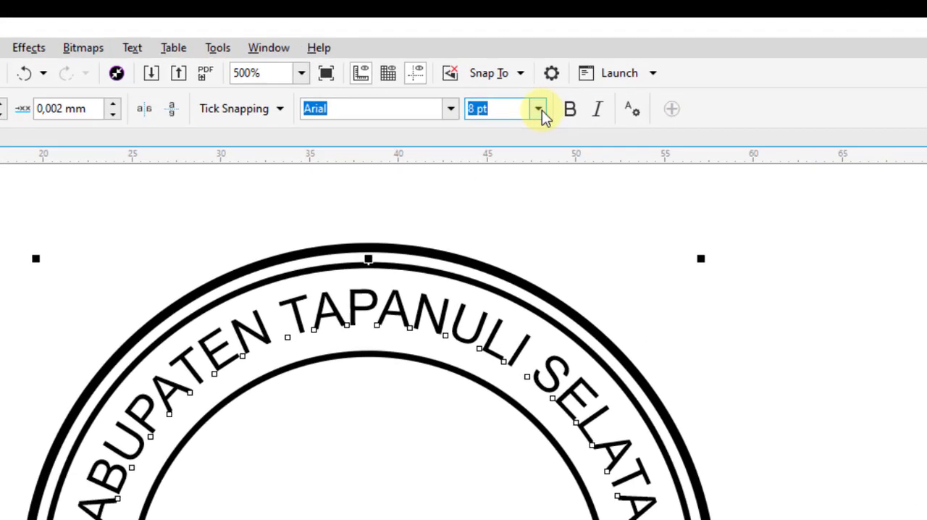
left_click(541, 78)
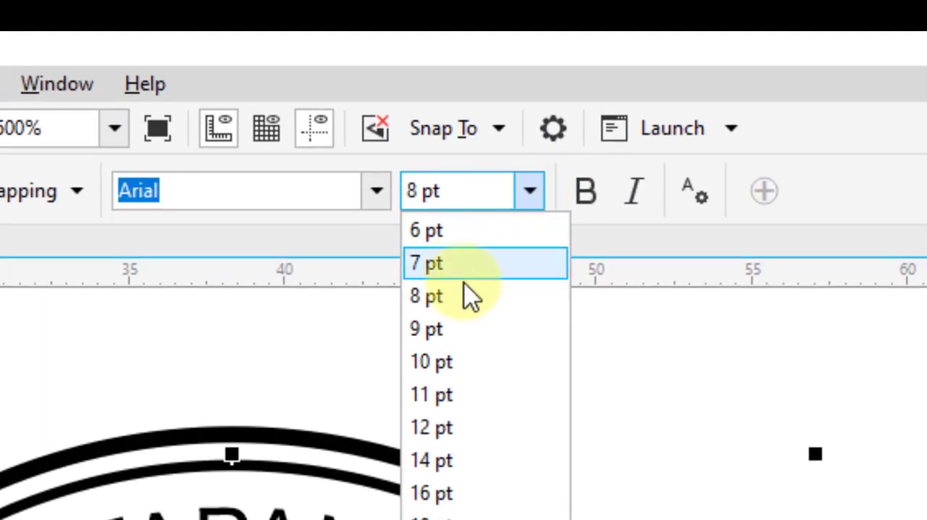
left_click(428, 330)
scroll(580, 427, "down", 2)
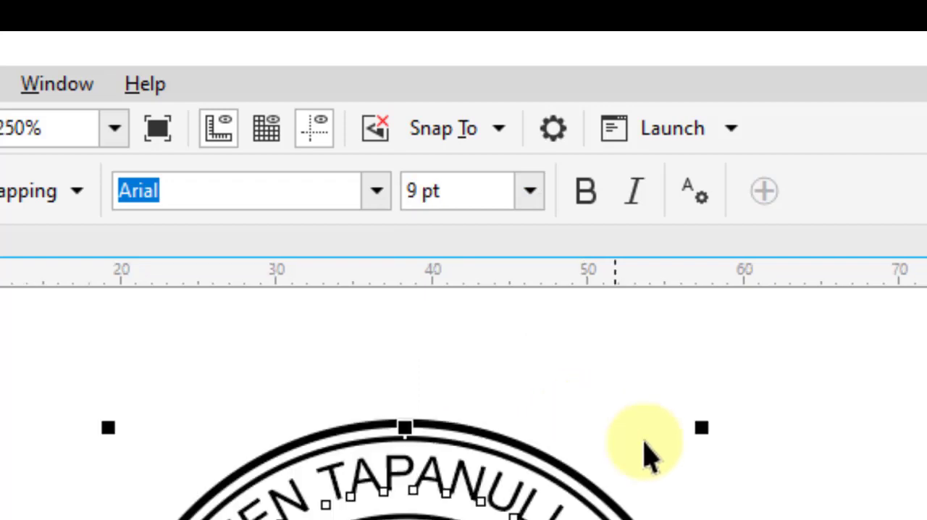
left_click(852, 510)
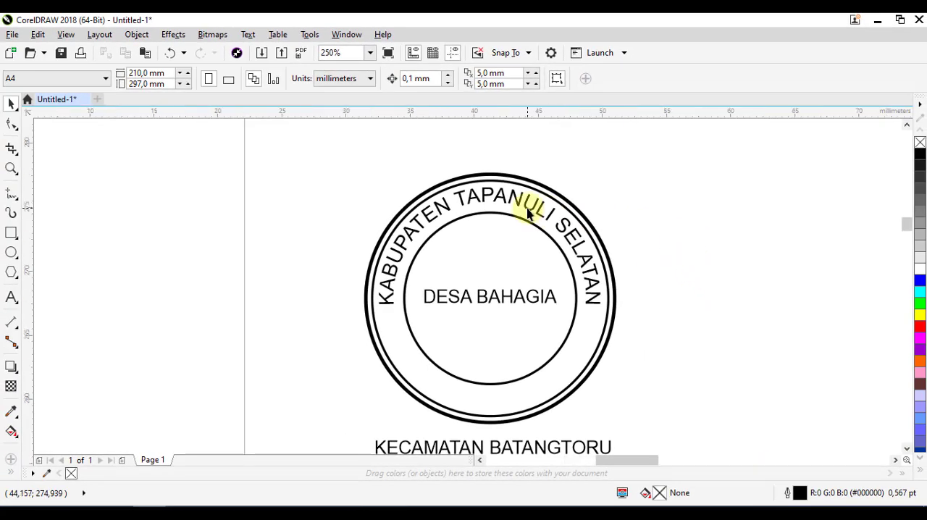
Set the font size of the curved "KABUPATEN TAPANULI SELATAN" text to 8,5 pt and deselect it
scroll(499, 481, "up", 1)
left_click(464, 454)
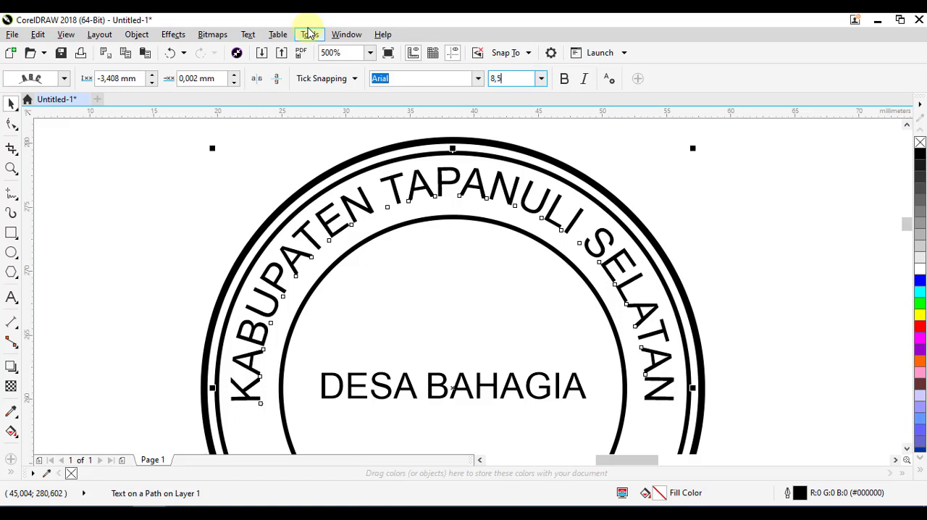
key("Return")
scroll(465, 181, "down", 1)
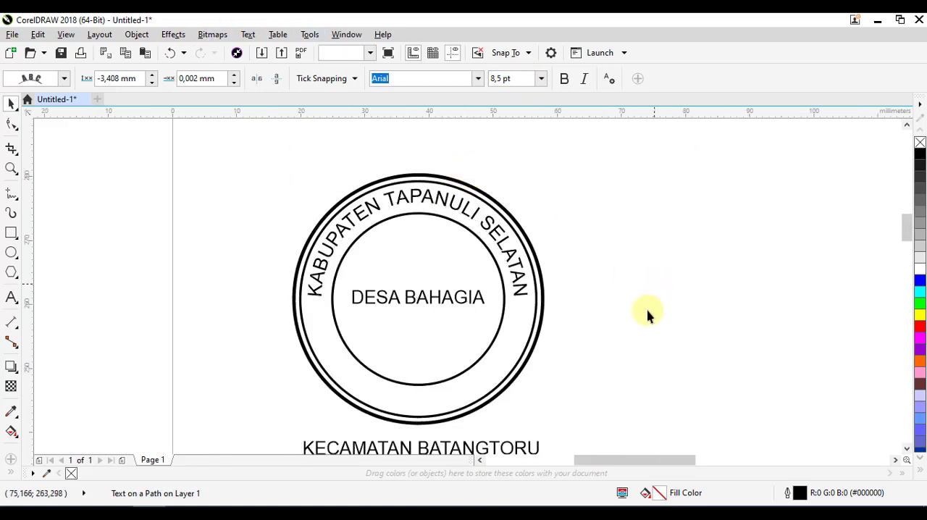
left_click(633, 349)
Mirror "KECAMATAN BATANGTORU" below the outer circle both horizontally and vertically
left_click_drag(632, 351, 633, 270)
left_click(460, 366)
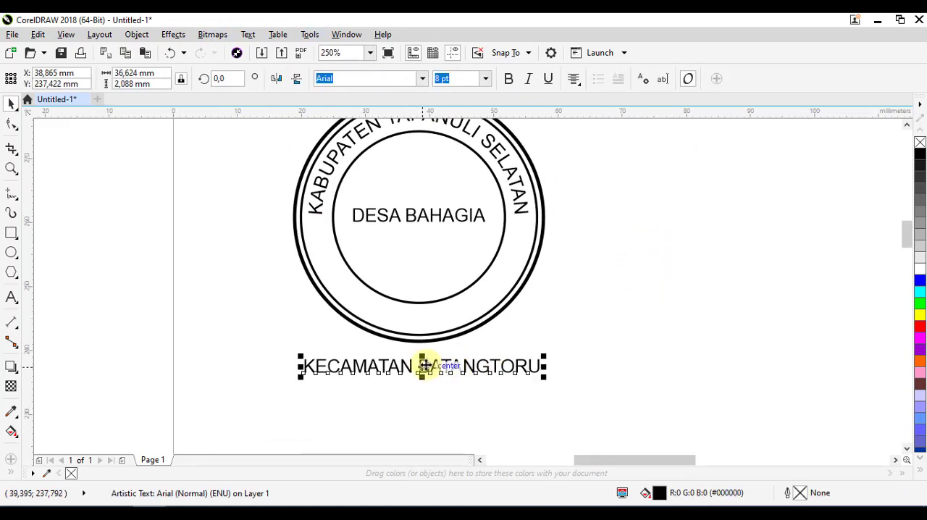
scroll(423, 366, "up", 1)
scroll(461, 314, "down", 1)
left_click_drag(453, 231, 450, 251)
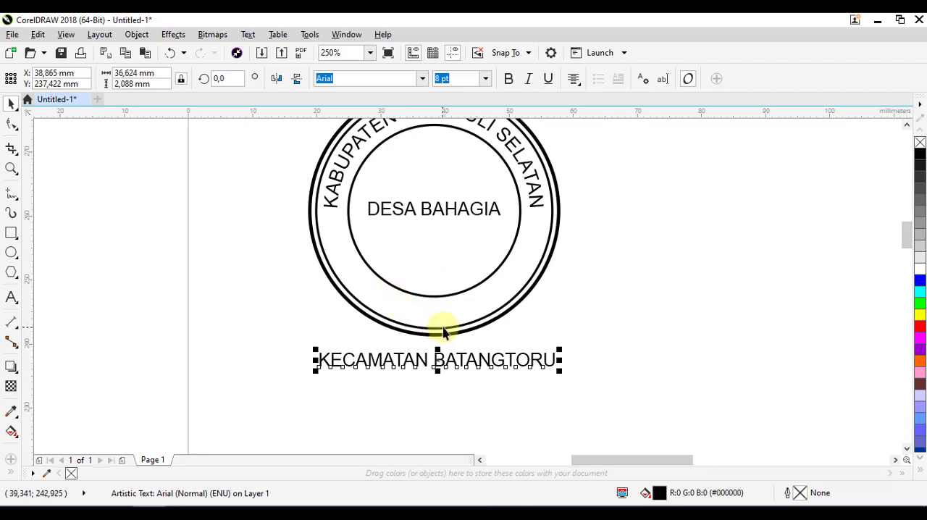
scroll(443, 324, "up", 1)
scroll(438, 311, "down", 1)
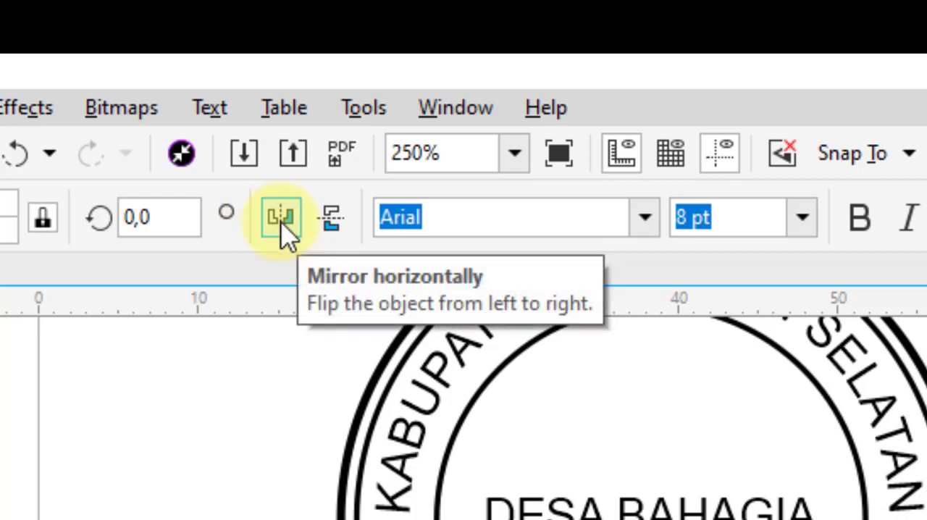
left_click(332, 225)
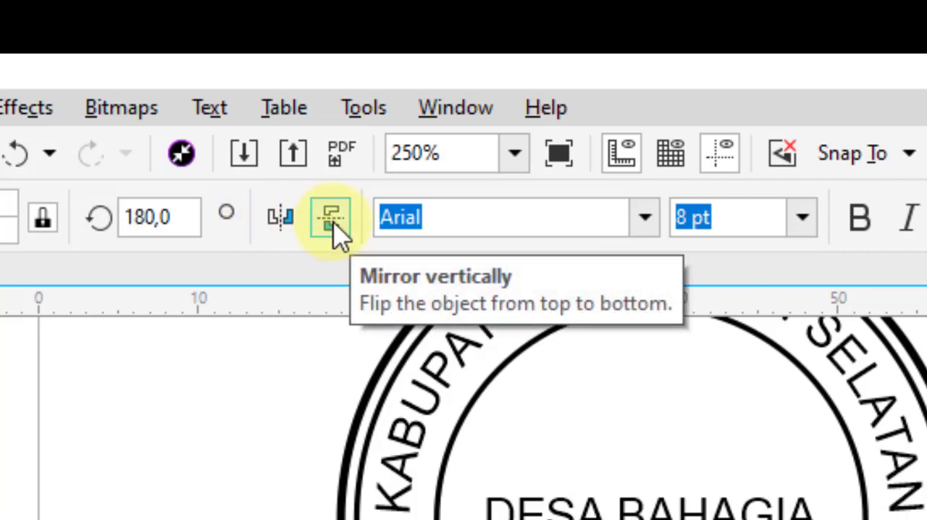
left_click(334, 222)
Fit "KECAMATAN BATANGTORU" to the middle circle's path, centred along the bottom inside the ring with a -1,47 mm offset, and deselect it
scroll(603, 514, "up", 1)
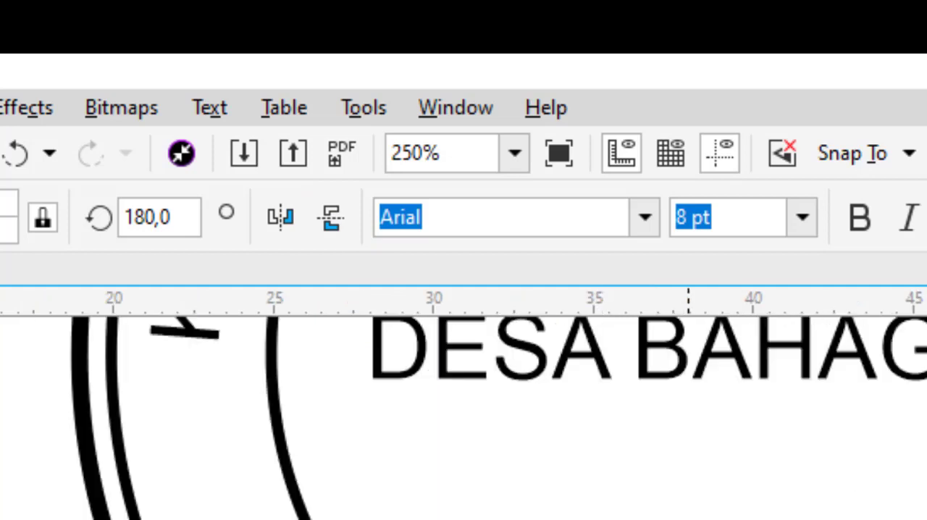
scroll(796, 515, "up", 1)
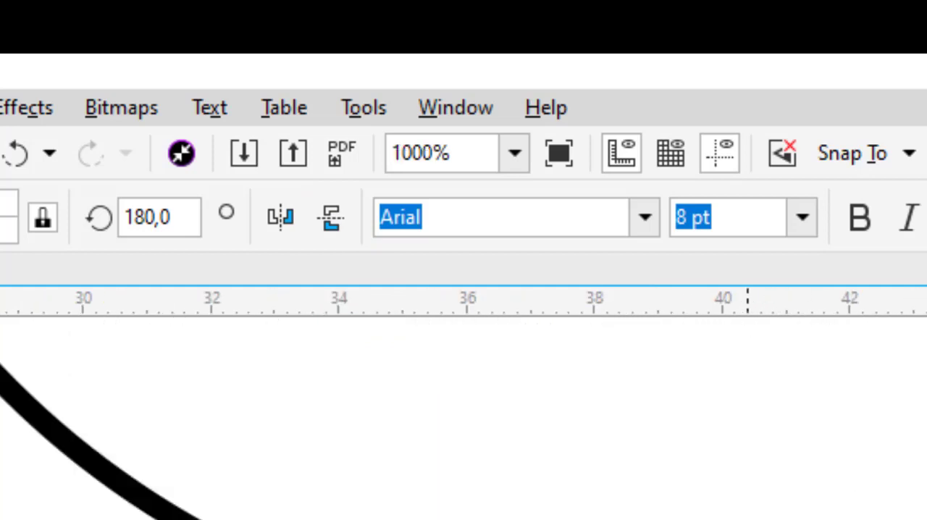
left_click(210, 108)
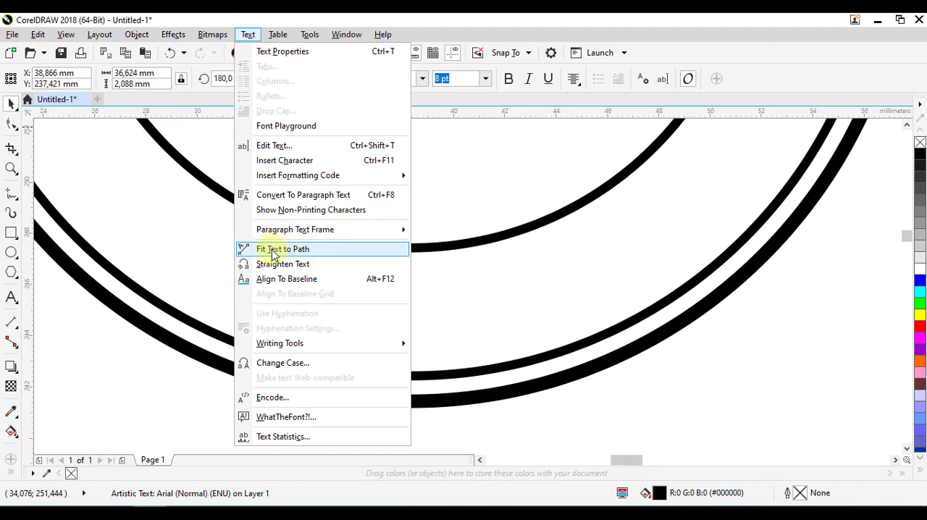
left_click(310, 251)
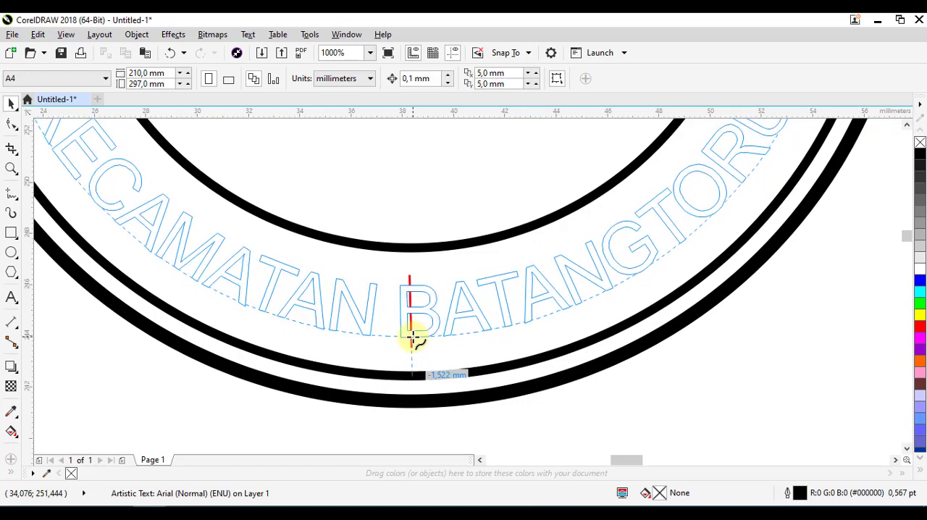
left_click(413, 336)
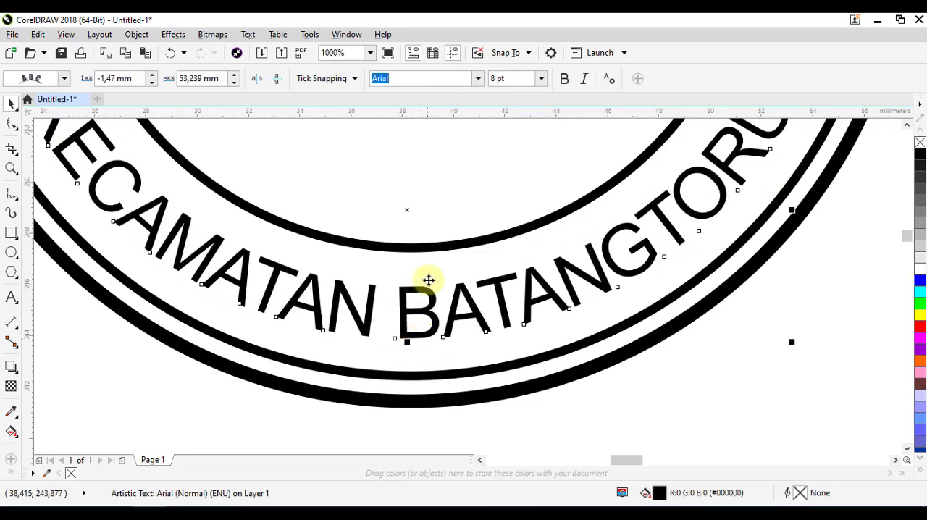
scroll(429, 280, "down", 3)
left_click_drag(617, 262, 612, 298)
left_click(621, 265)
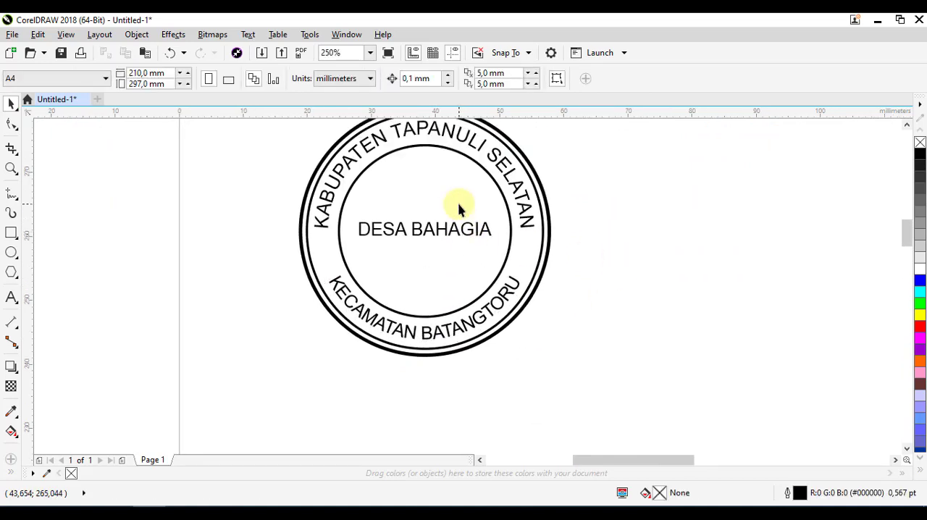
left_click_drag(459, 205, 459, 237)
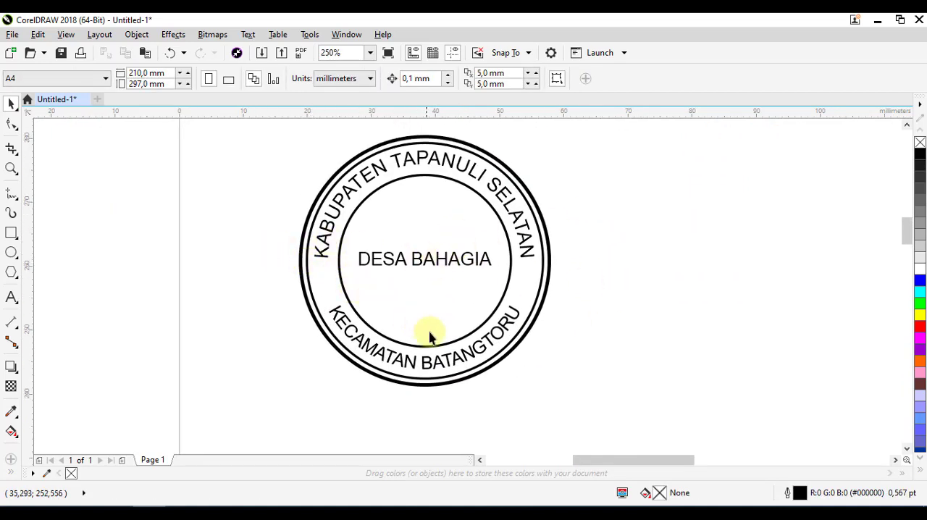
Set the font size of the curved "KECAMATAN BATANGTORU" text to 9 pt, reduce it to 8,5 pt, and deselect it
left_click(454, 364)
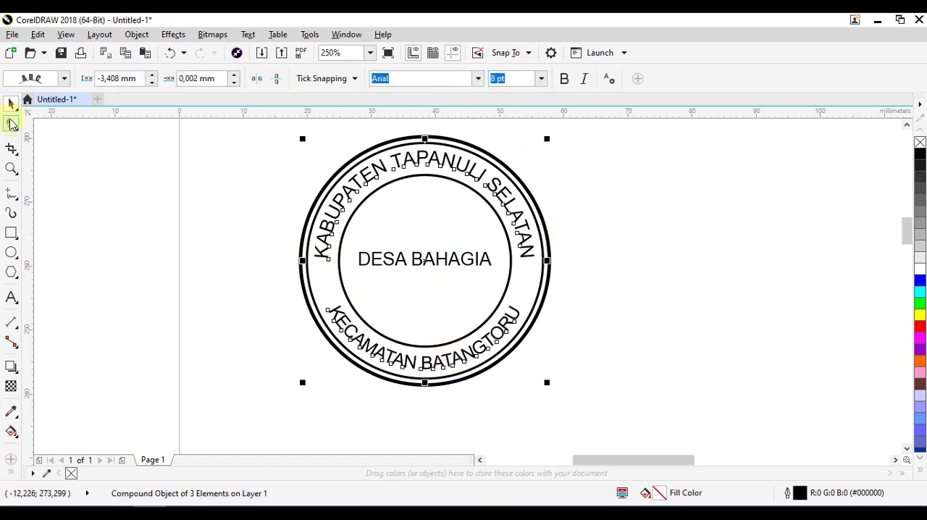
left_click(12, 124)
left_click(414, 362)
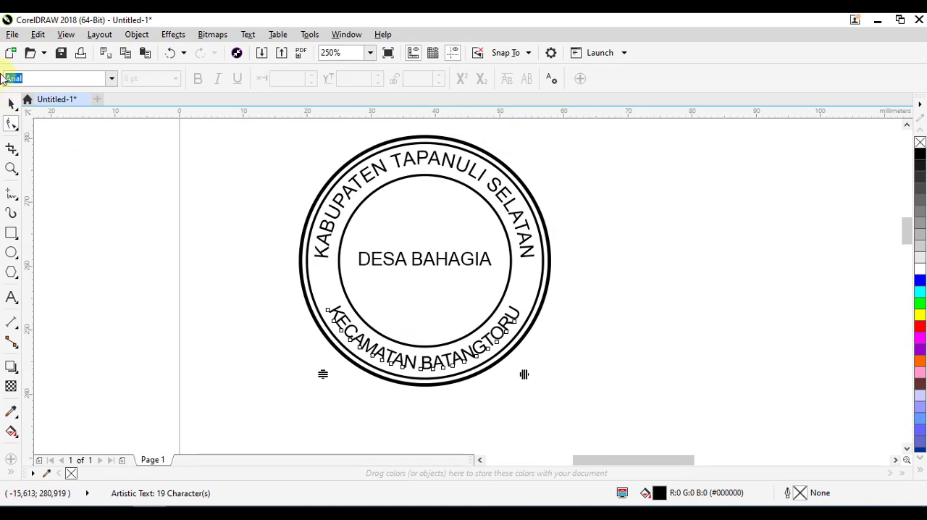
left_click(12, 103)
left_click(527, 82)
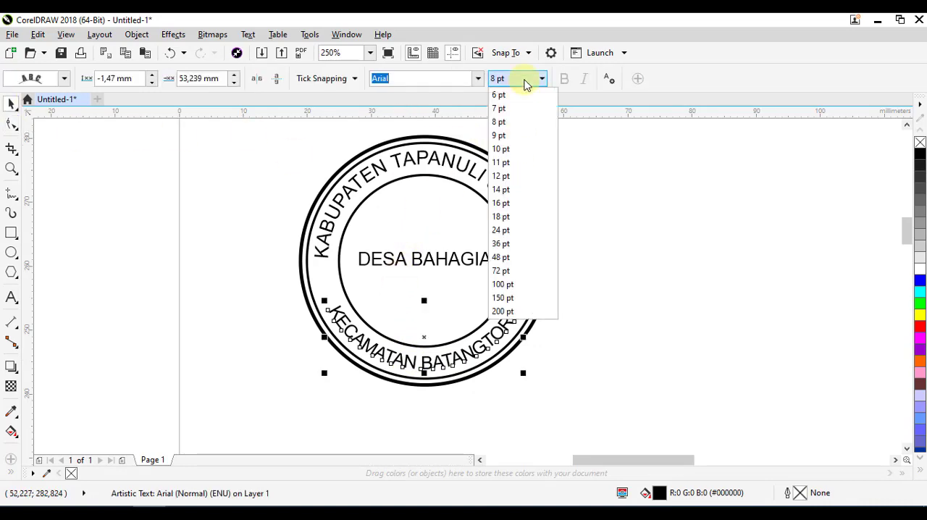
left_click(519, 136)
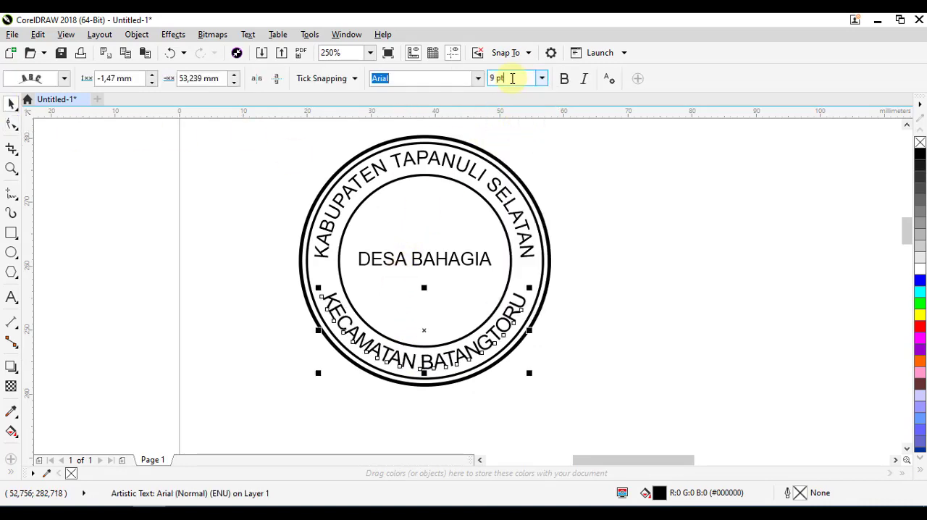
left_click_drag(512, 78, 429, 66)
type("8,5")
key("Return")
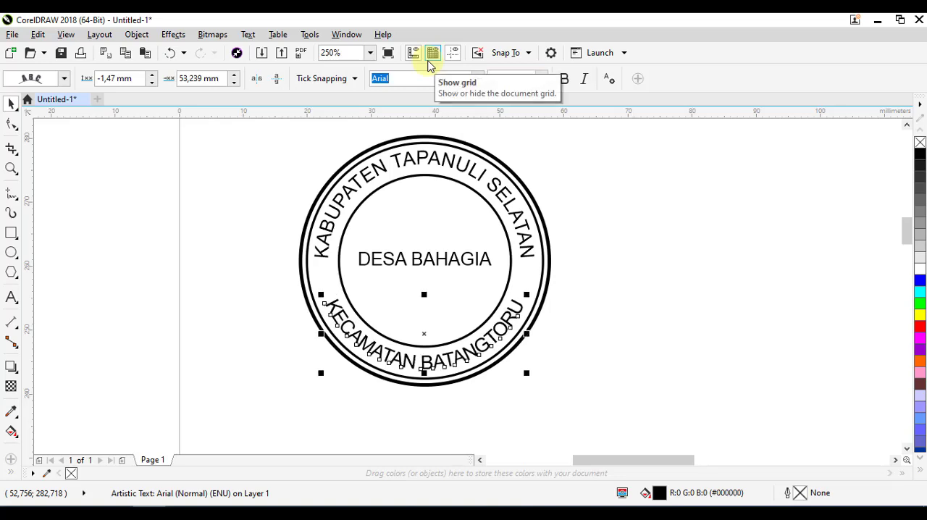
left_click(210, 269)
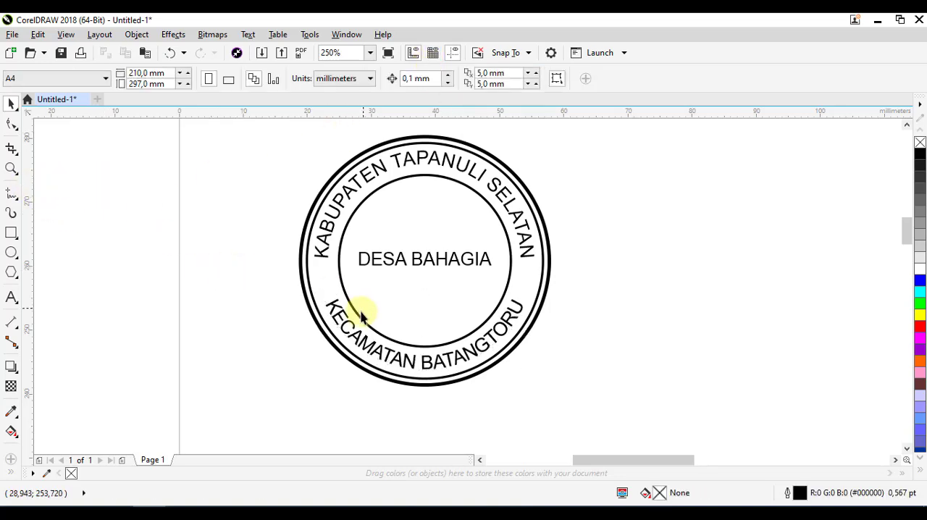
Move "DESA BAHAGIA" out of the stamp to the empty area on its right and deselect it
left_click(431, 261)
left_click_drag(425, 263, 699, 276)
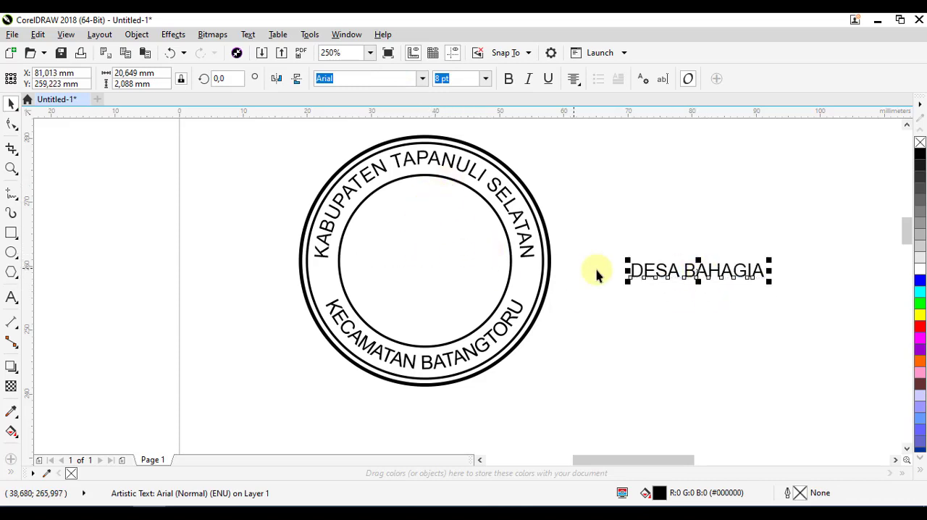
left_click(693, 238)
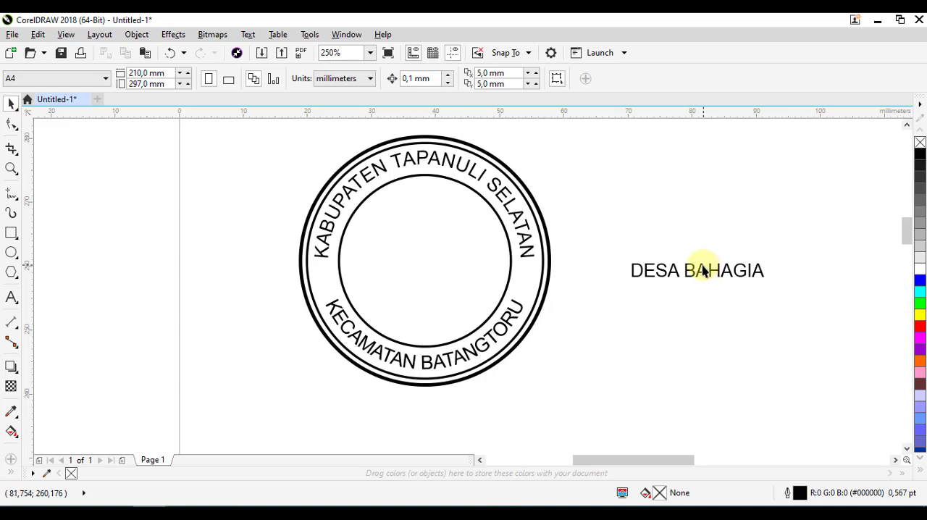
left_click(702, 270)
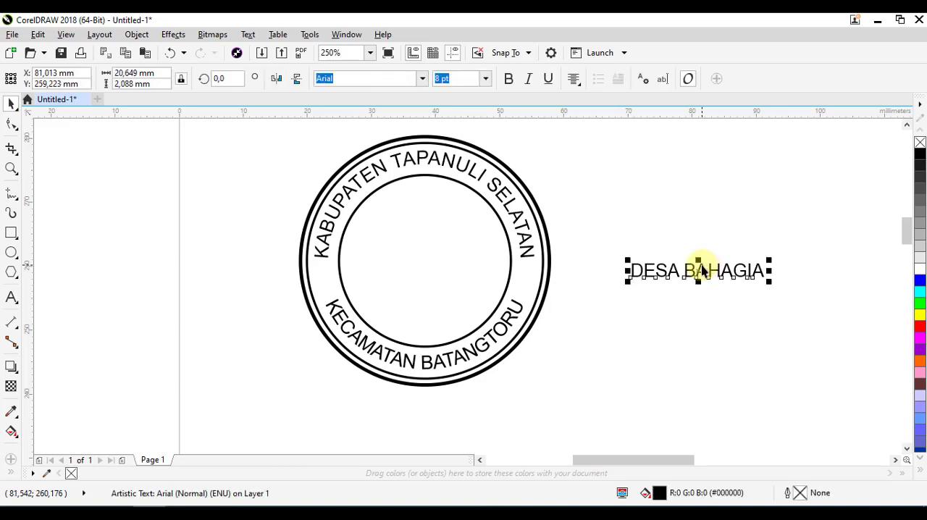
left_click(442, 182, "shift")
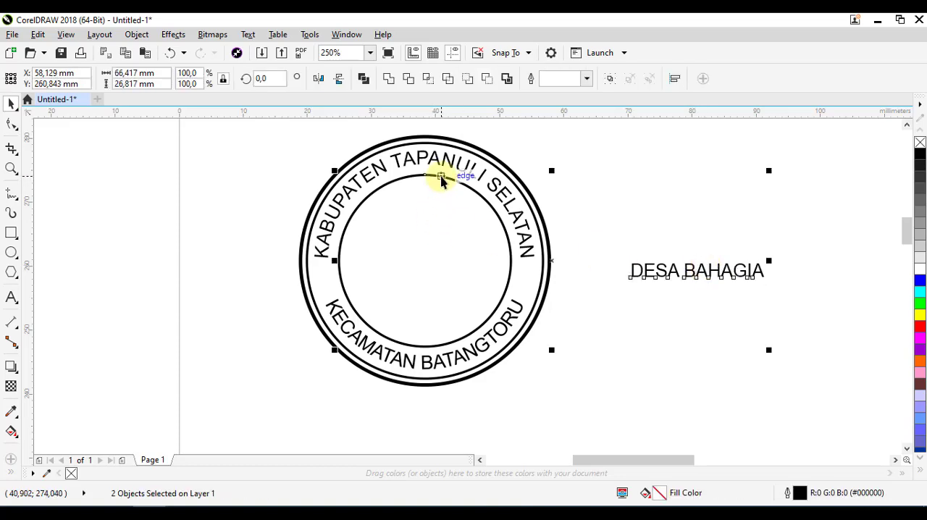
left_click(641, 210)
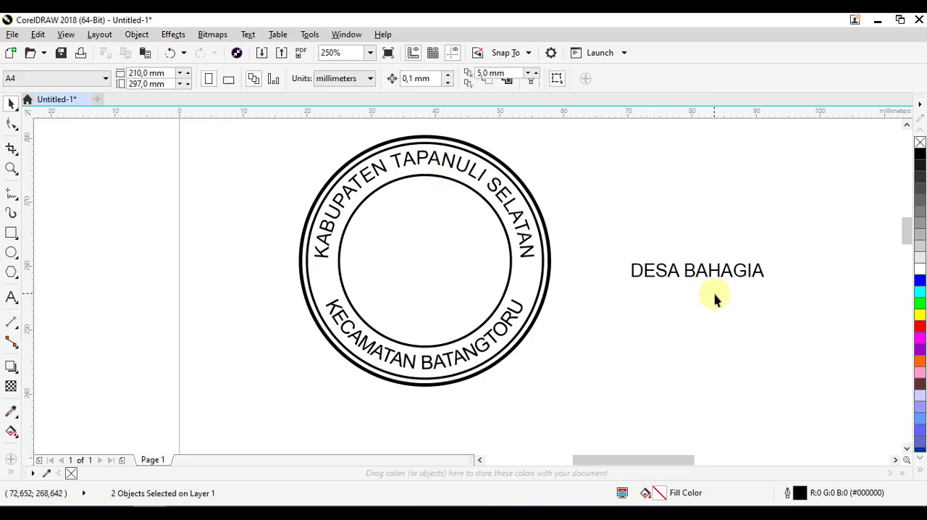
Centre "DESA BAHAGIA" horizontally and vertically inside the innermost circle and clear the selection
left_click(710, 269)
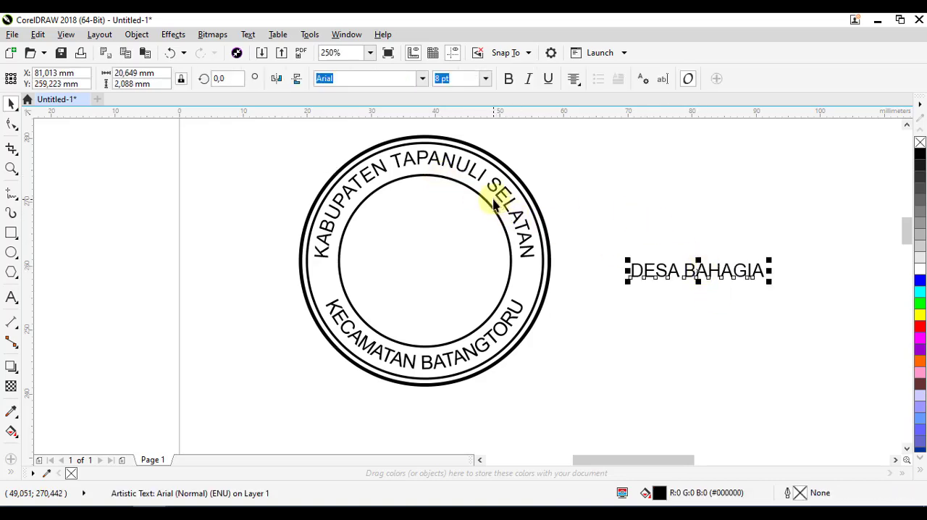
key("shift")
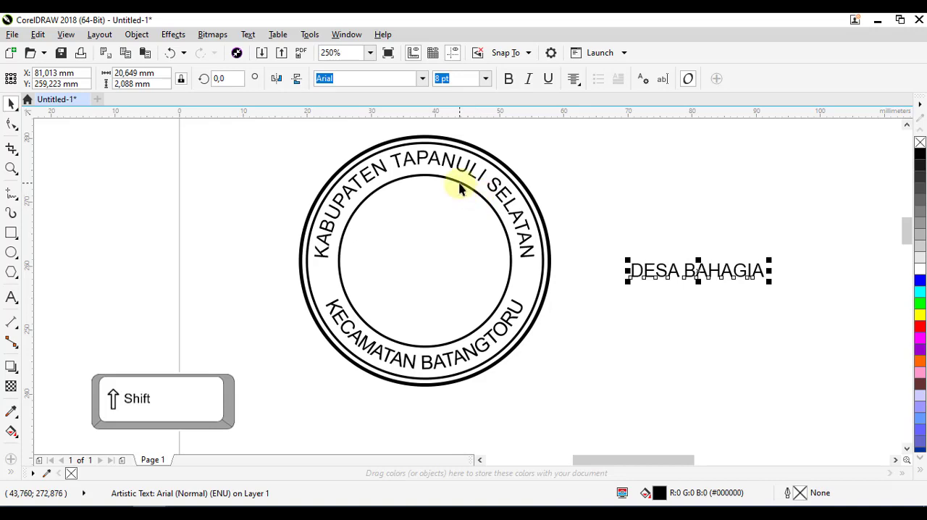
left_click(459, 183, "shift")
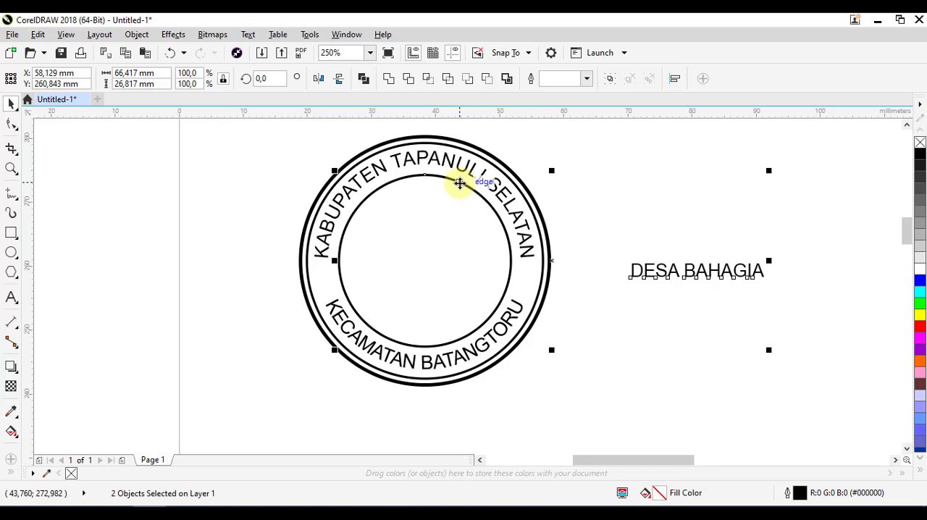
key("c")
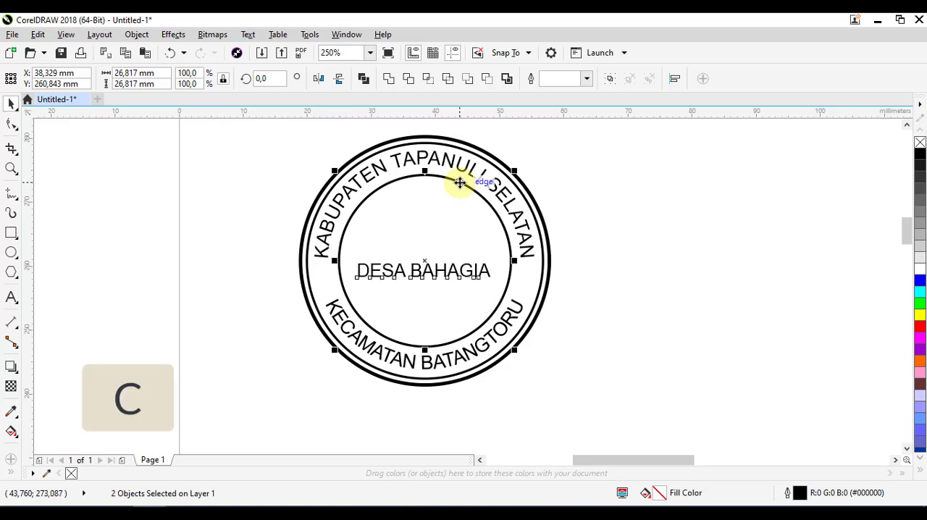
key("e")
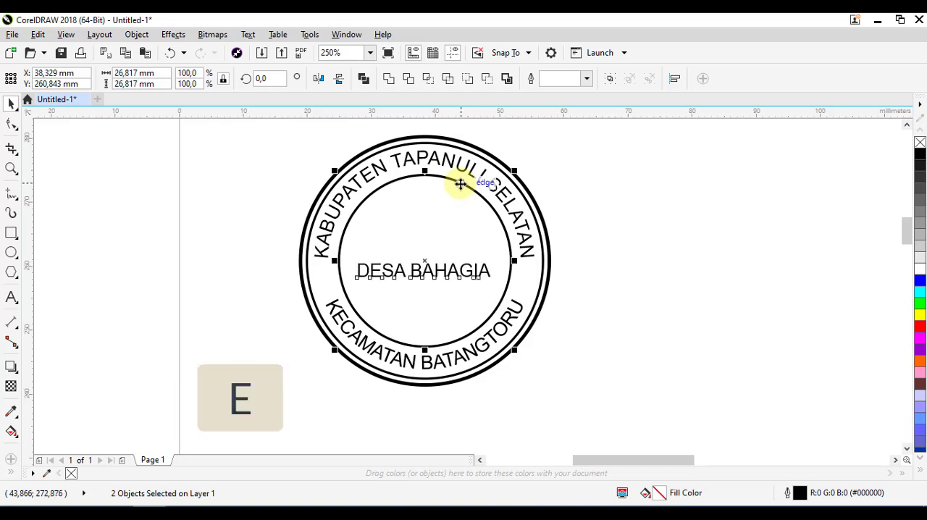
key("e")
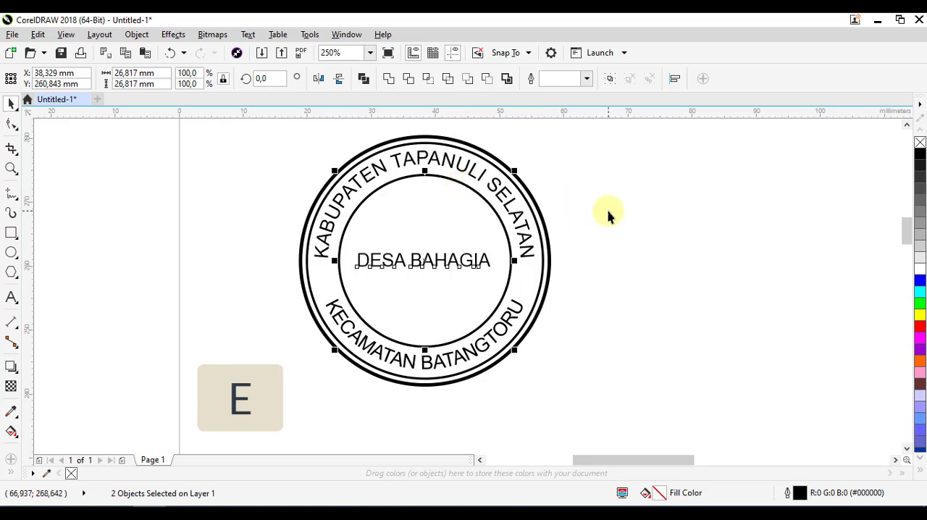
left_click(610, 238)
scroll(447, 262, "up", 2)
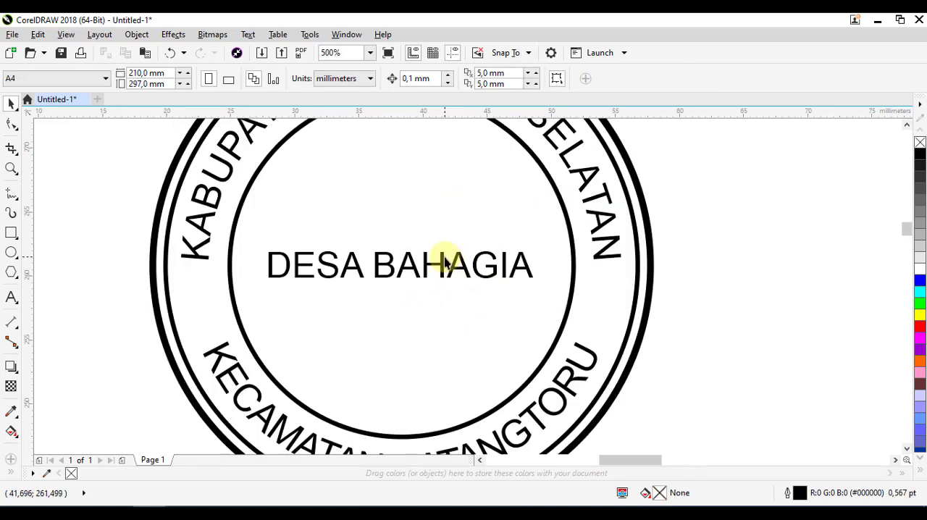
scroll(446, 262, "down", 2)
Make the central "DESA BAHAGIA" text bold and deselect it
left_click(444, 261)
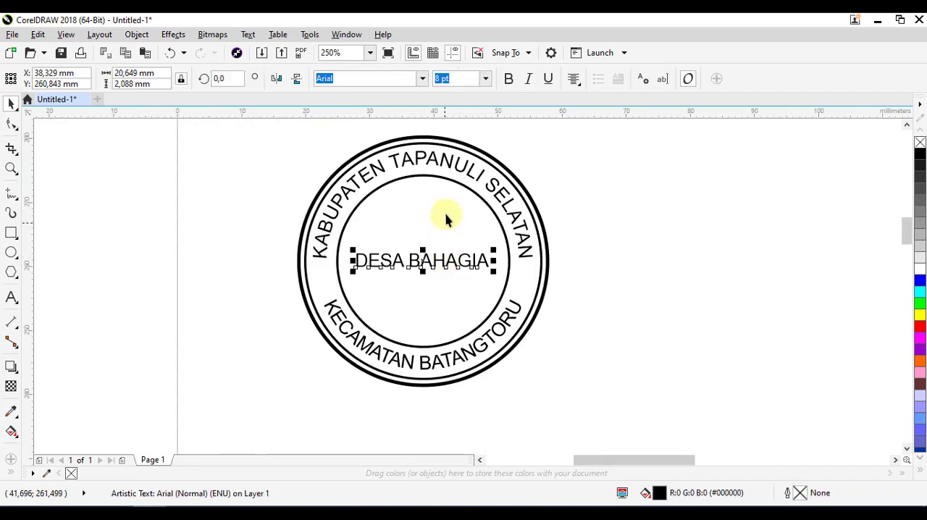
left_click(642, 254)
left_click(449, 263)
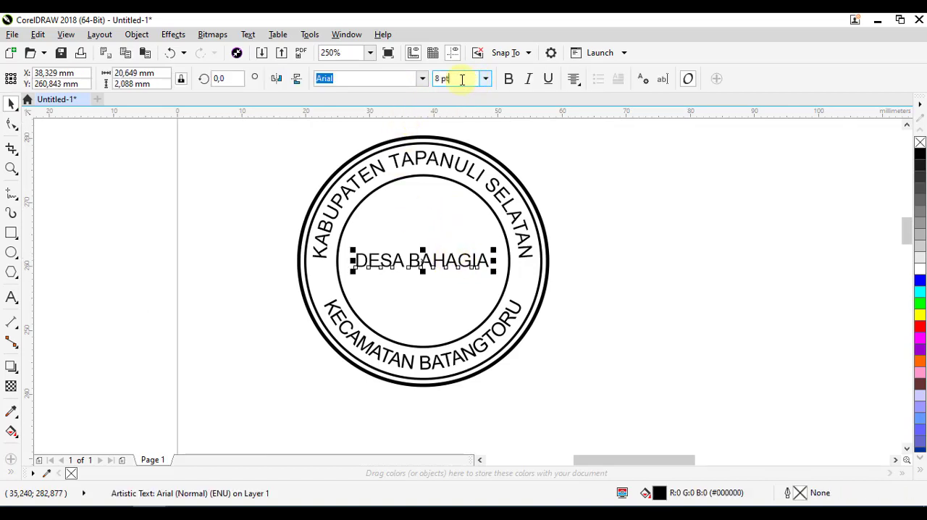
left_click(638, 275)
left_click(478, 261)
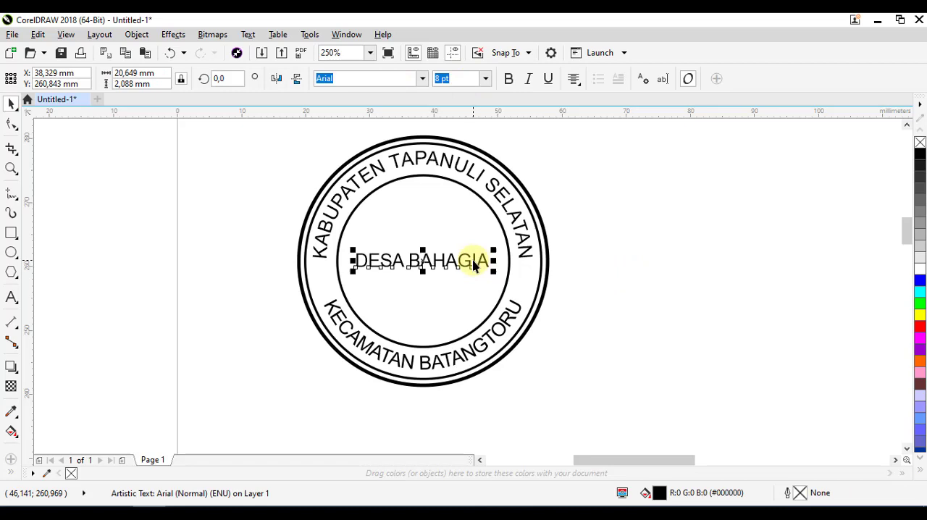
left_click(510, 80)
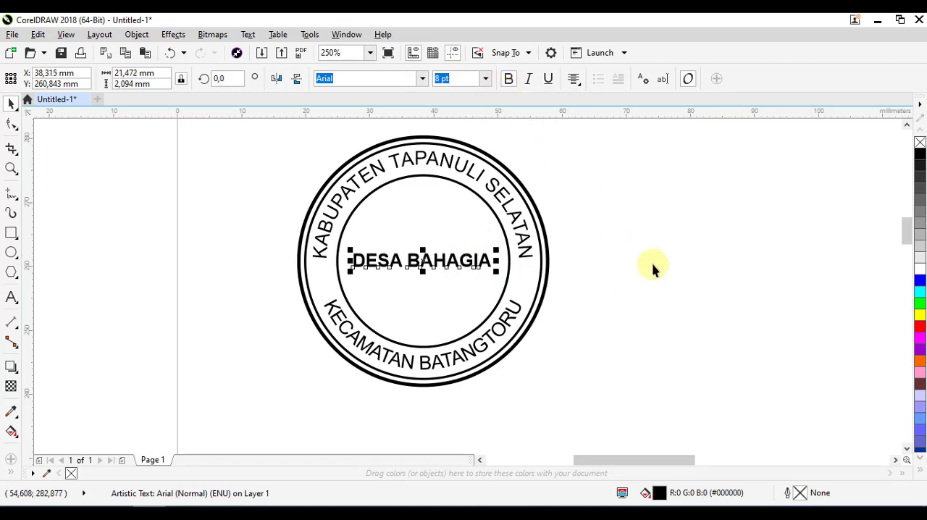
left_click(654, 269)
Make both curved texts, "KABUPATEN TAPANULI SELATAN" and "KECAMATAN BATANGTORU", bold and deselect them
left_click(467, 177)
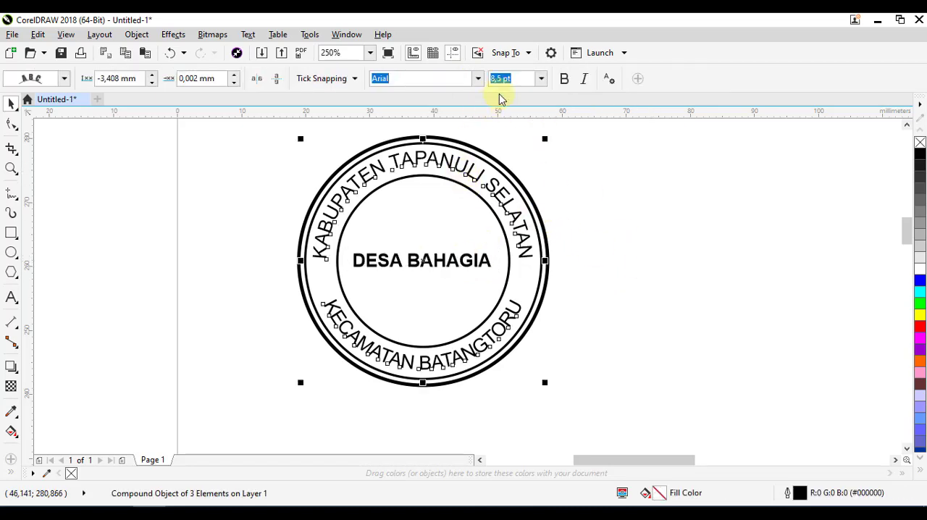
left_click(565, 80)
left_click(634, 242)
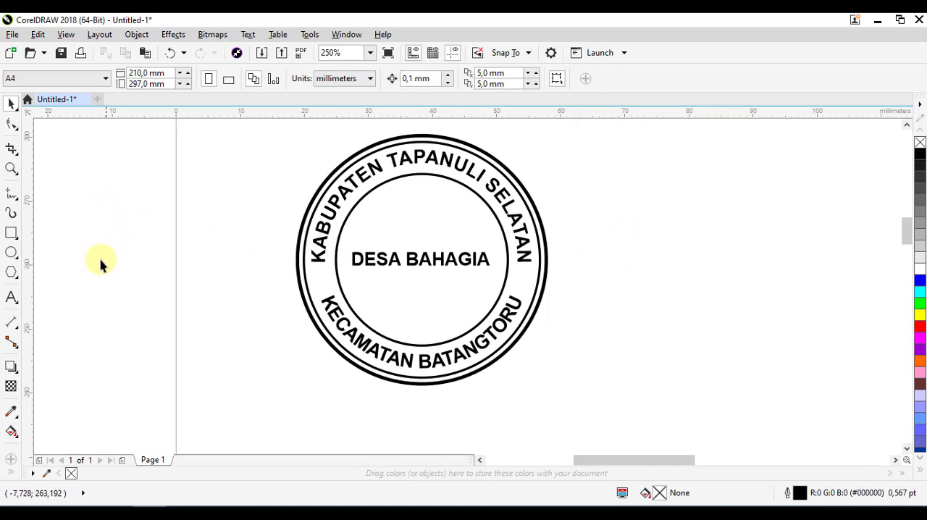
Draw a five-pointed star about 2.3 mm wide in the text ring, between the starts of "KABUPATEN" and "KECAMATAN"
left_click(12, 274)
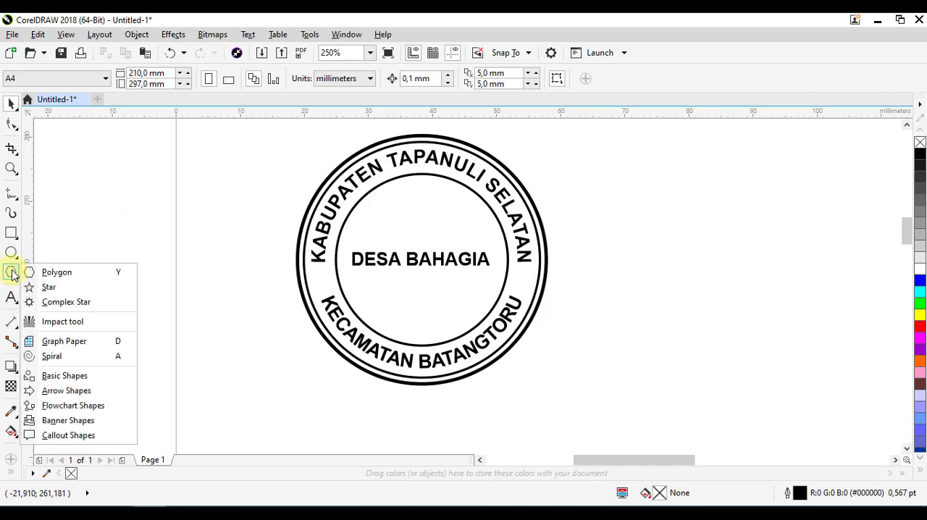
left_click(48, 288)
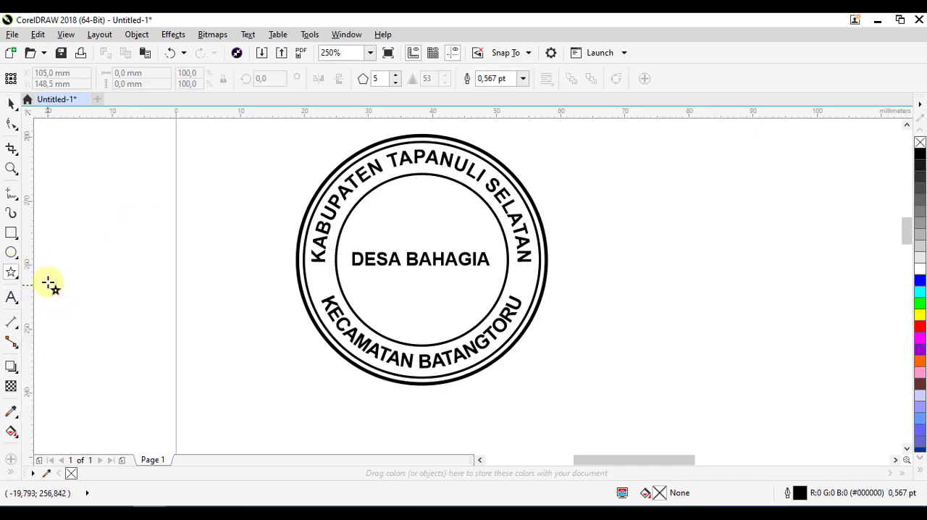
left_click(13, 275)
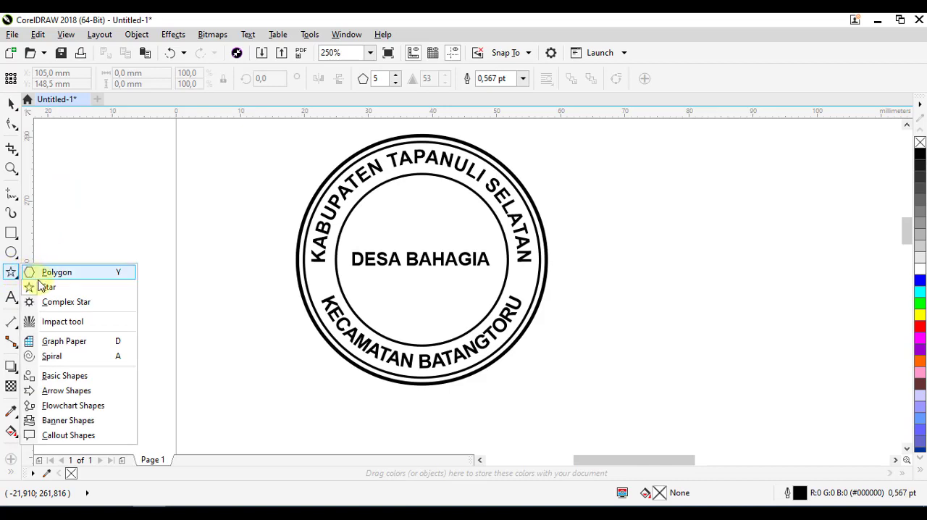
left_click(48, 288)
scroll(321, 286, "up", 2)
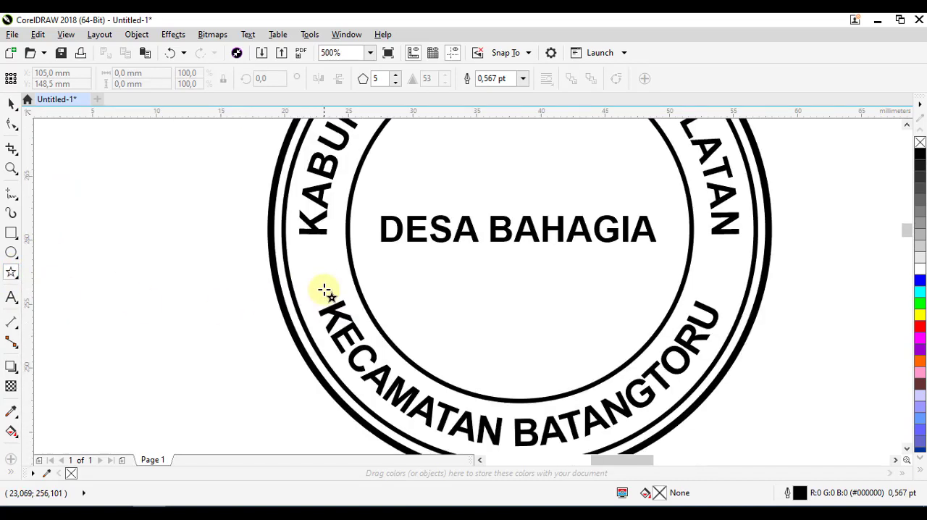
scroll(321, 283, "up", 2)
scroll(275, 267, "down", 2)
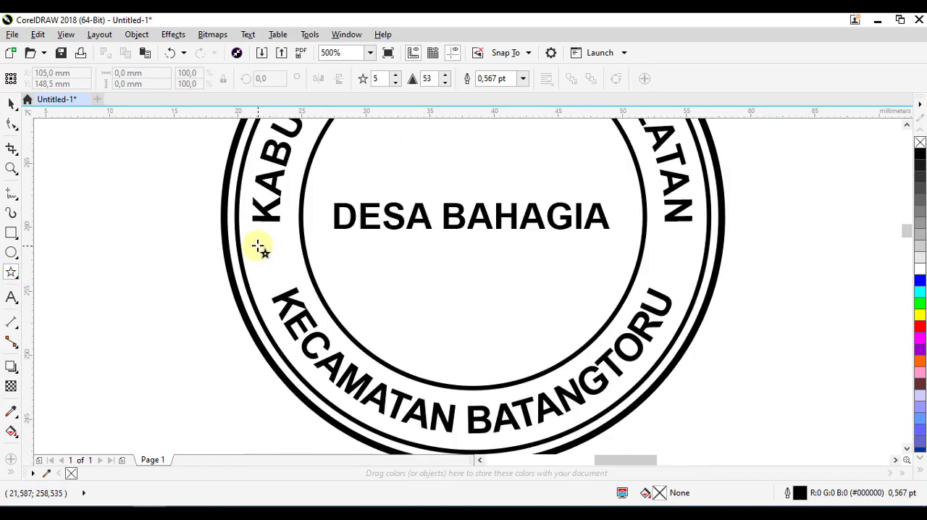
left_click_drag(258, 252, 288, 271)
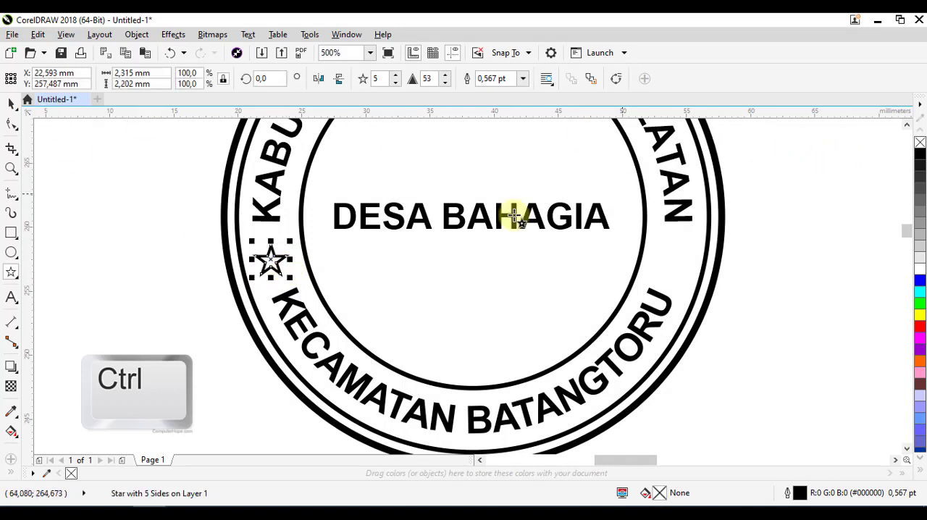
Fill the star with black, remove its outline and deselect it
left_click(920, 158)
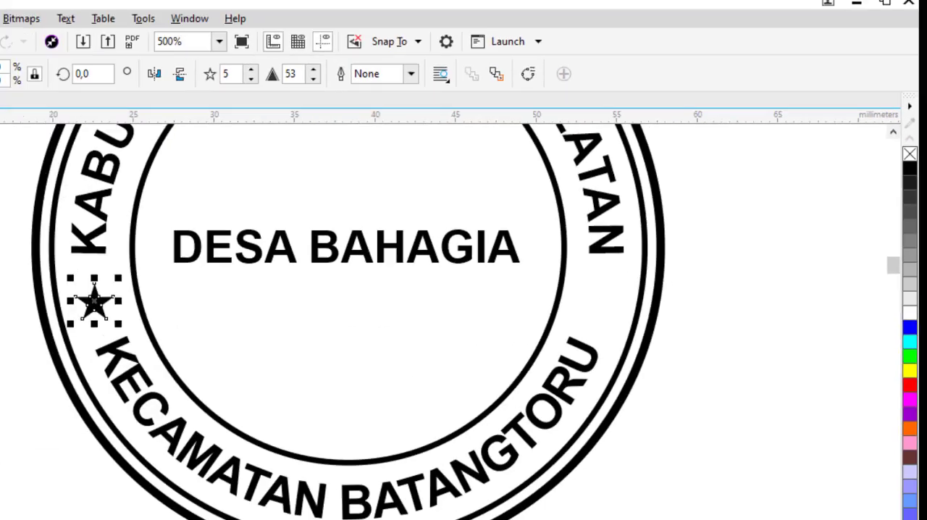
left_click(338, 269)
left_click_drag(351, 269, 323, 274)
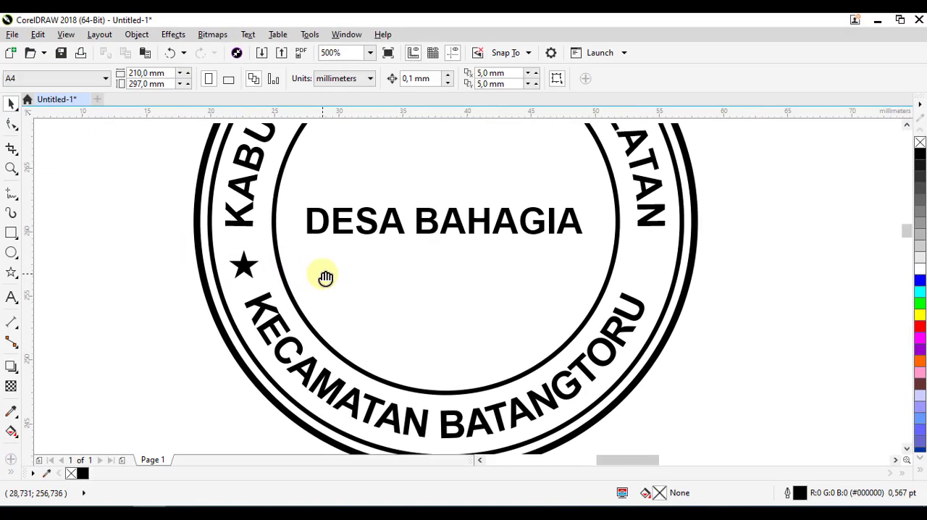
Copy the star straight across to the opposite side of the ring, between "SELATAN" and "BATANGTORU", and clear the selection
left_click(243, 265)
left_click(152, 265)
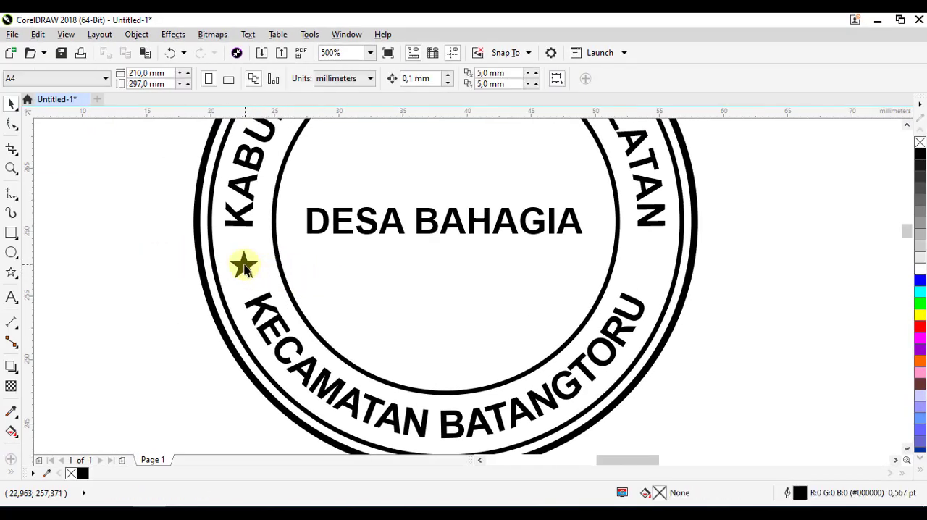
left_click(244, 268)
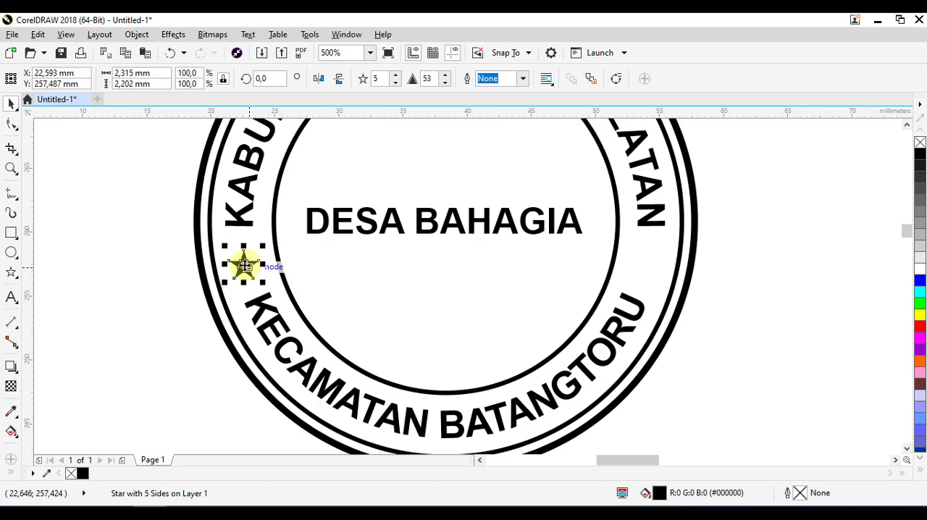
key("shift")
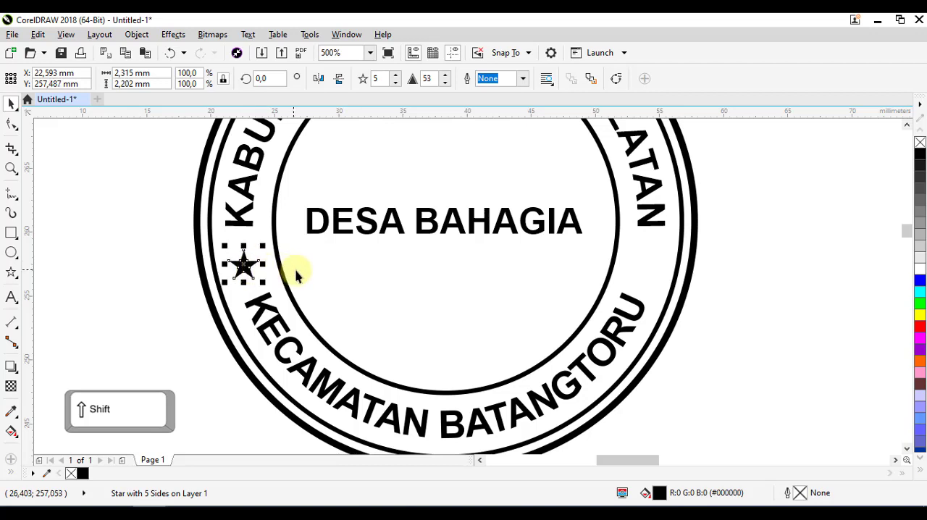
left_click_drag(245, 266, 269, 280)
left_click_drag(329, 274, 645, 297)
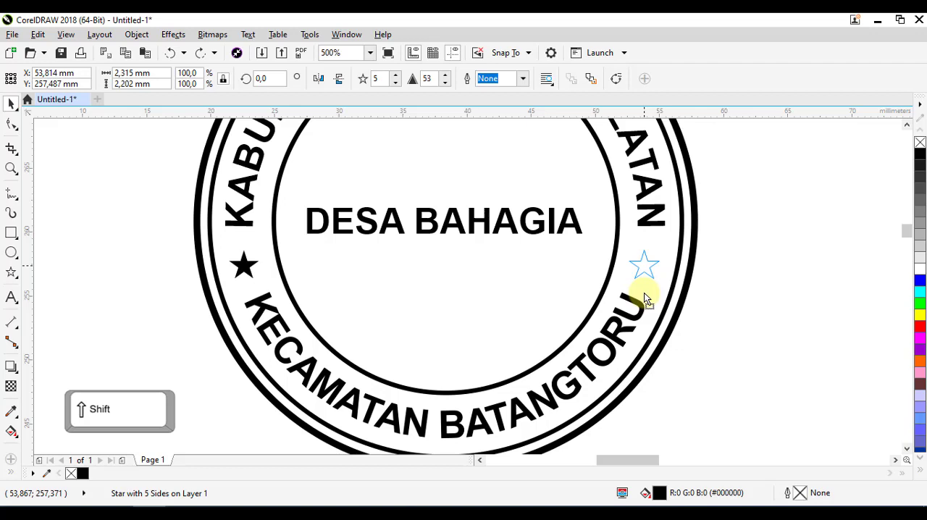
left_click_drag(647, 299, 646, 298)
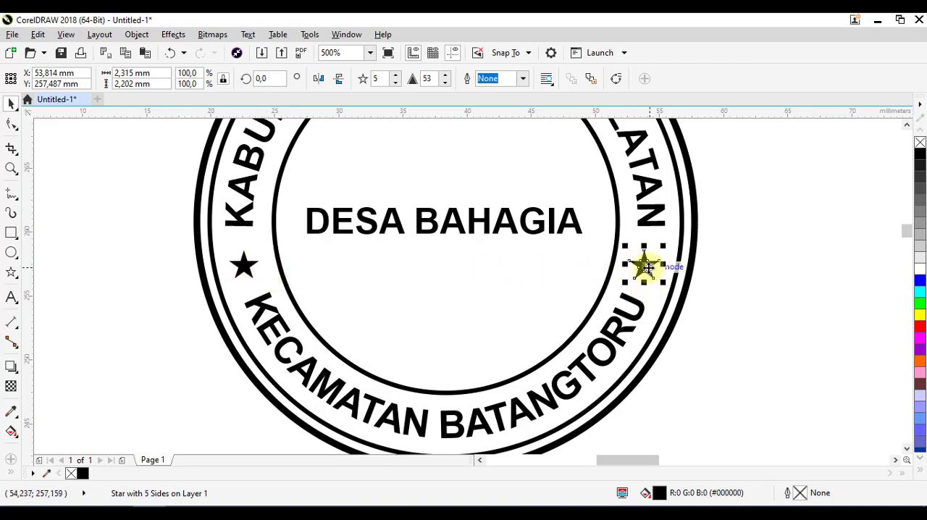
left_click(558, 270)
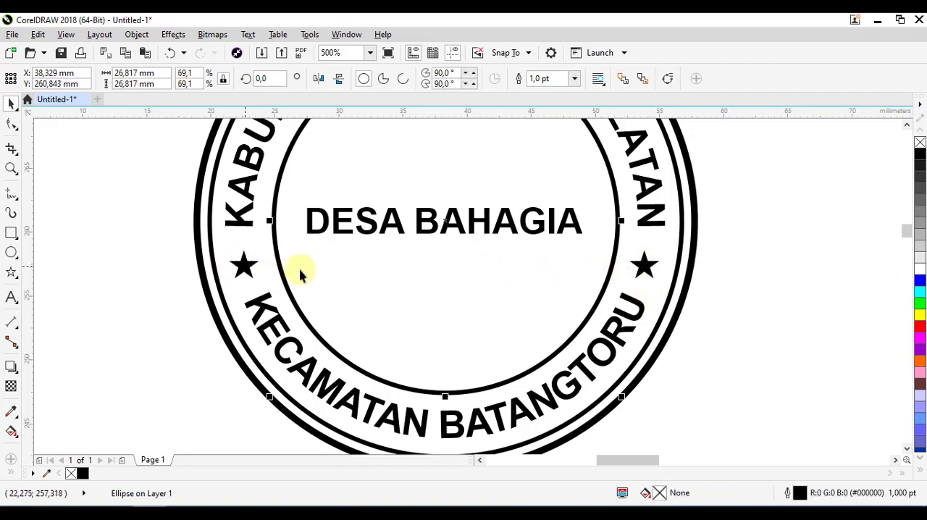
left_click(773, 270)
Check that both stars are level with a temporary horizontal guideline just below them, and delete the guideline
left_click_drag(679, 116, 688, 284)
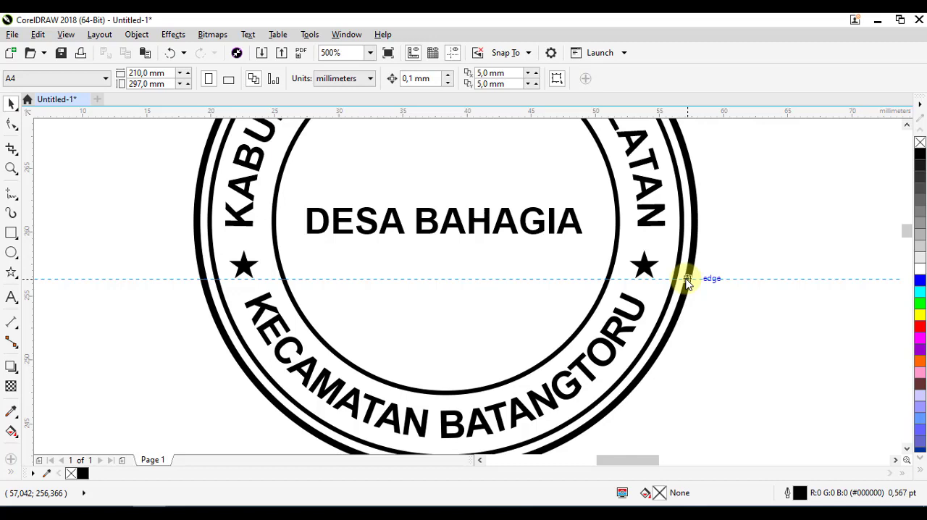
left_click_drag(687, 283, 687, 283)
scroll(471, 290, "up", 2)
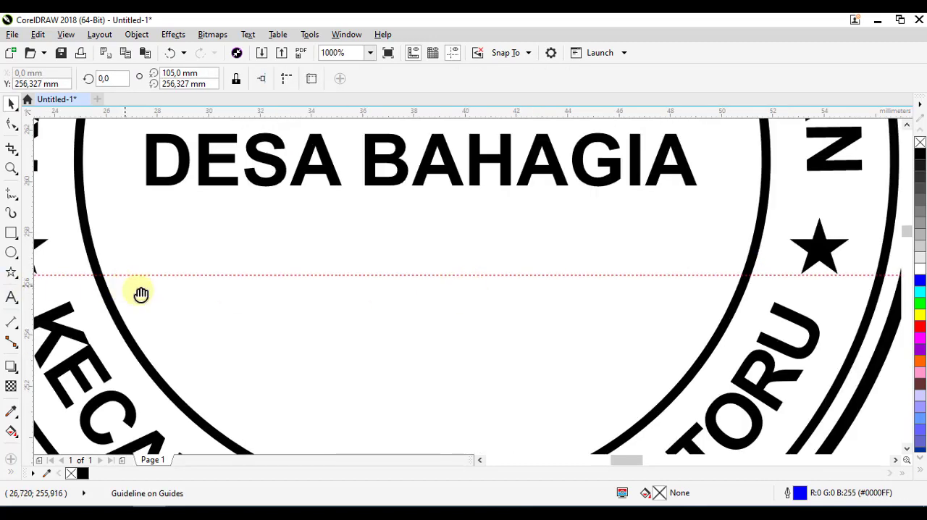
left_click_drag(141, 293, 167, 292)
scroll(789, 283, "down", 2)
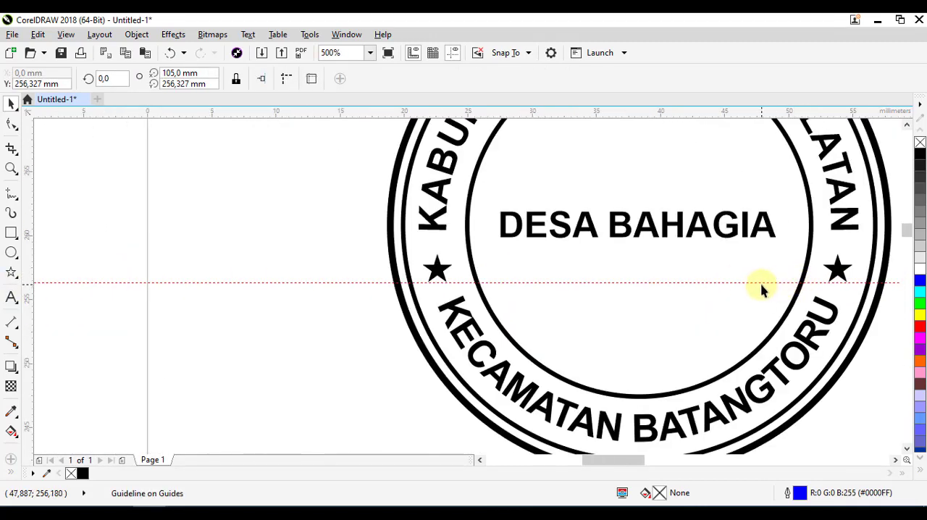
right_click(765, 282)
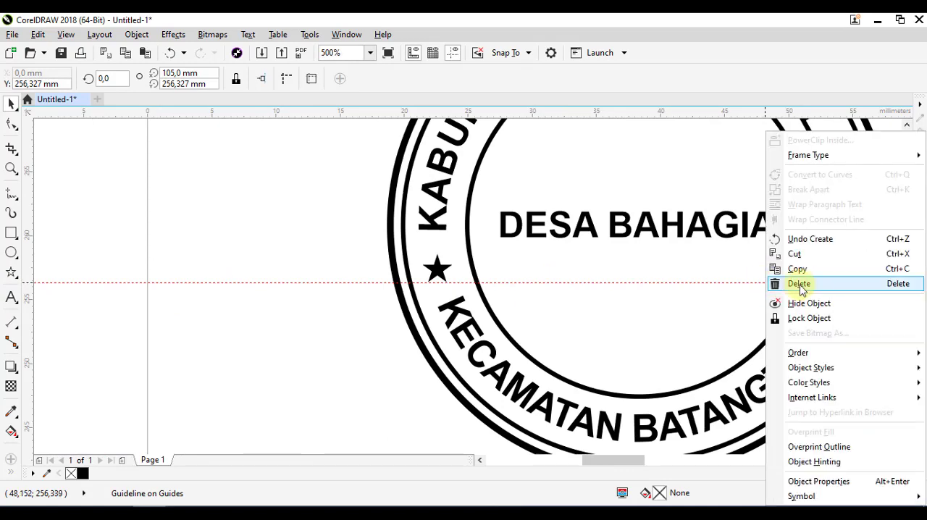
left_click(776, 282)
Draw a rectangle about 30.5 by 6.2 mm around "DESA BAHAGIA", crossing the innermost circle on both sides, and deselect it
left_click_drag(802, 297, 567, 333)
scroll(567, 333, "down", 2)
scroll(486, 296, "up", 1)
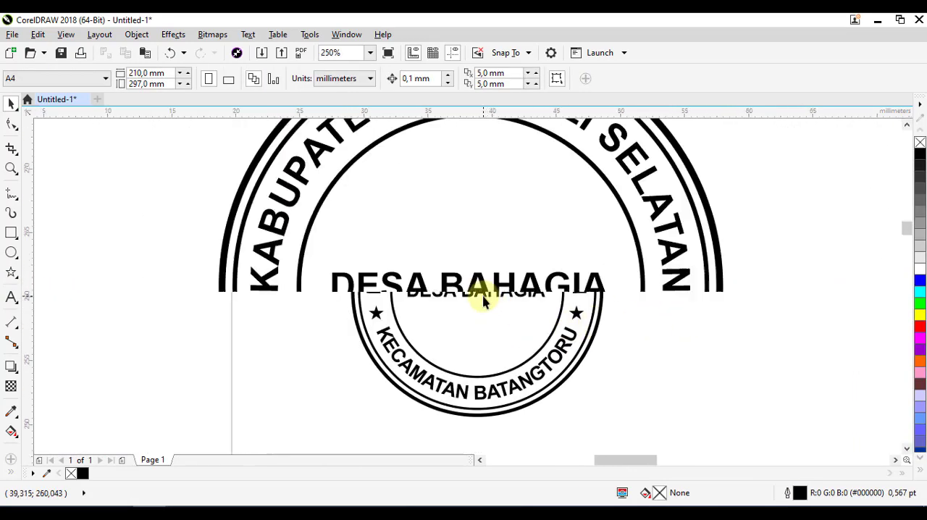
scroll(493, 306, "down", 1)
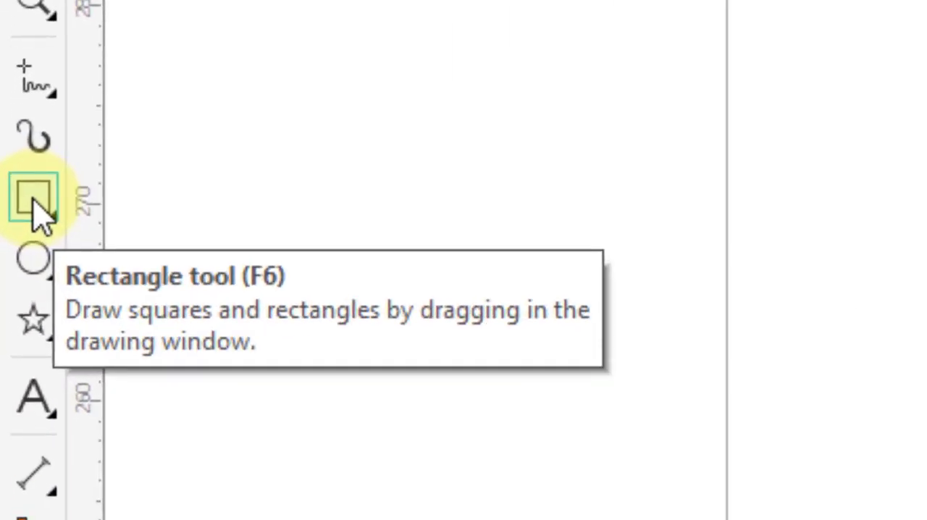
left_click(34, 199)
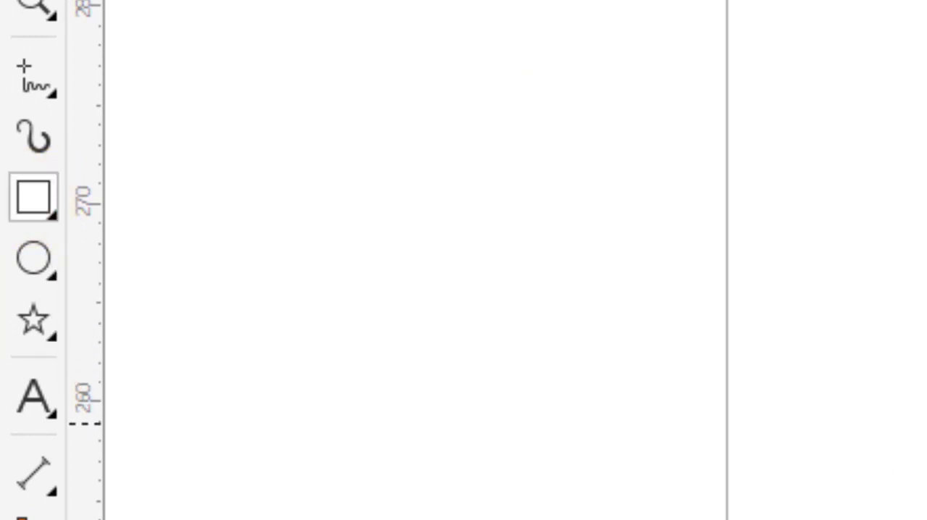
left_click_drag(471, 273, 572, 313)
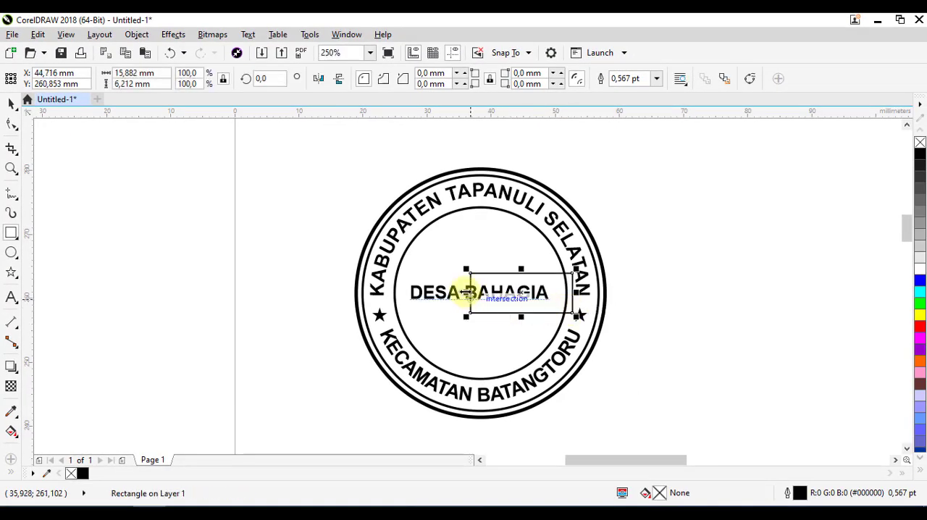
left_click_drag(466, 292, 374, 292)
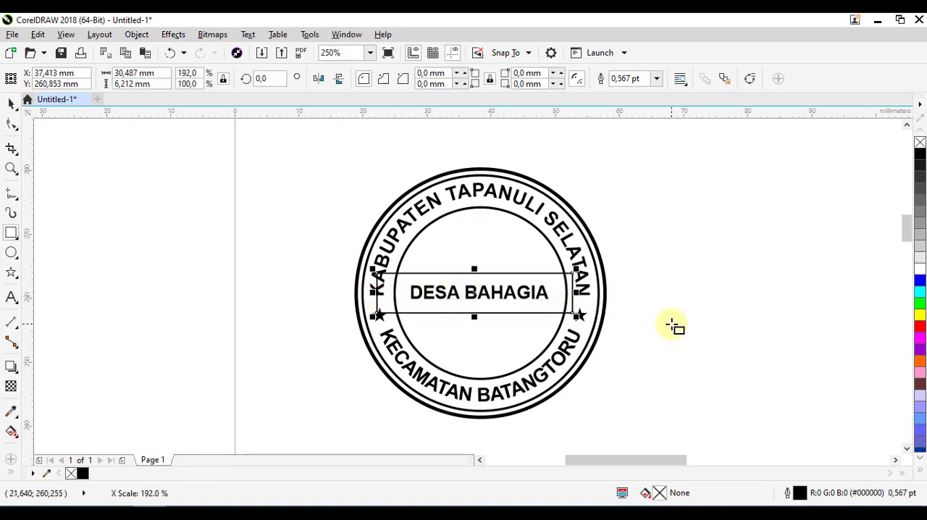
left_click(12, 103)
left_click(191, 222)
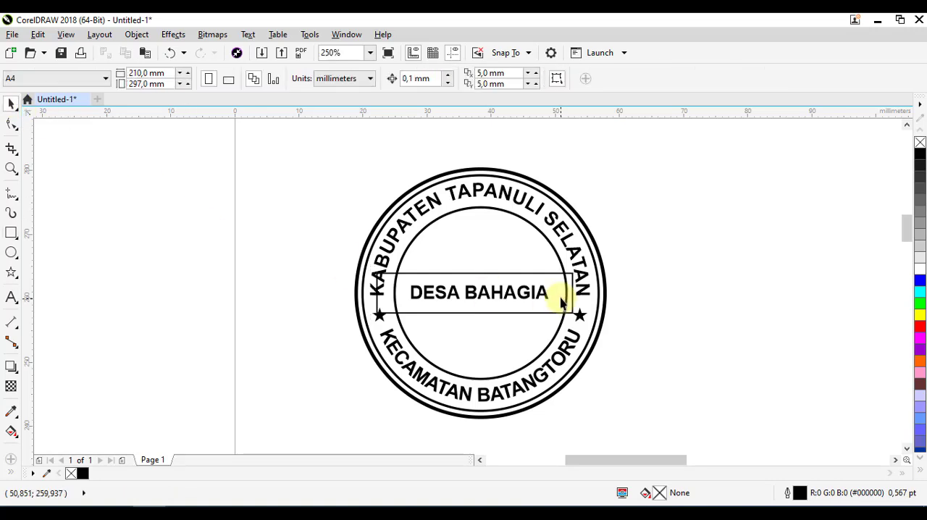
Centre the rectangle horizontally and vertically on the innermost circle and clear the selection
left_click(503, 274)
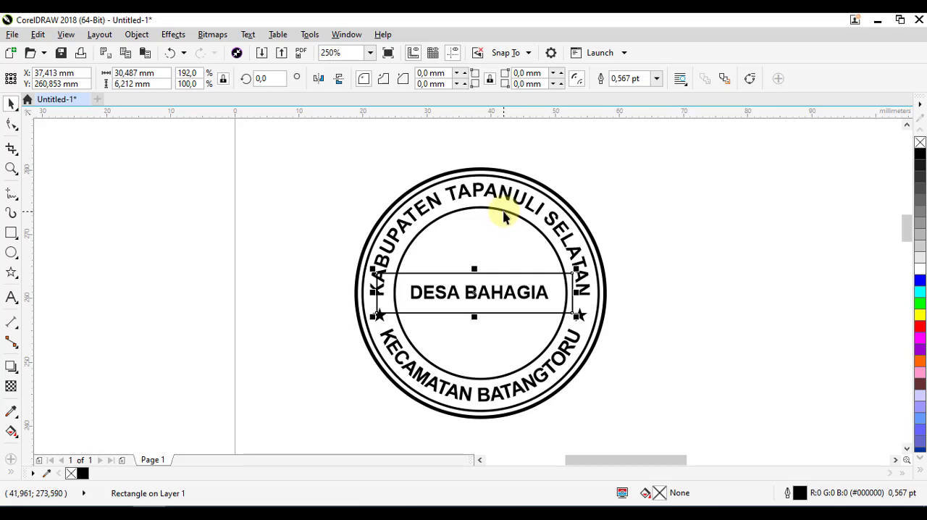
key("shift")
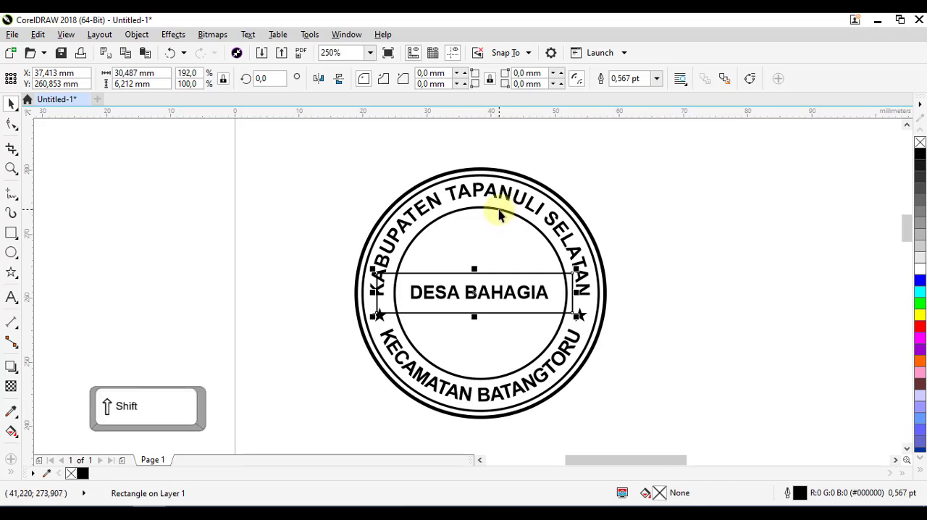
left_click(499, 211, "shift")
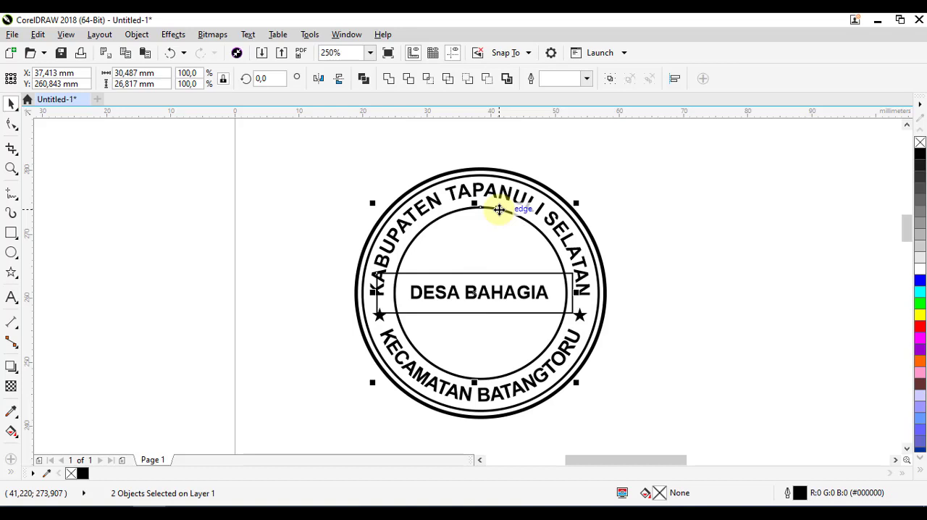
key("c")
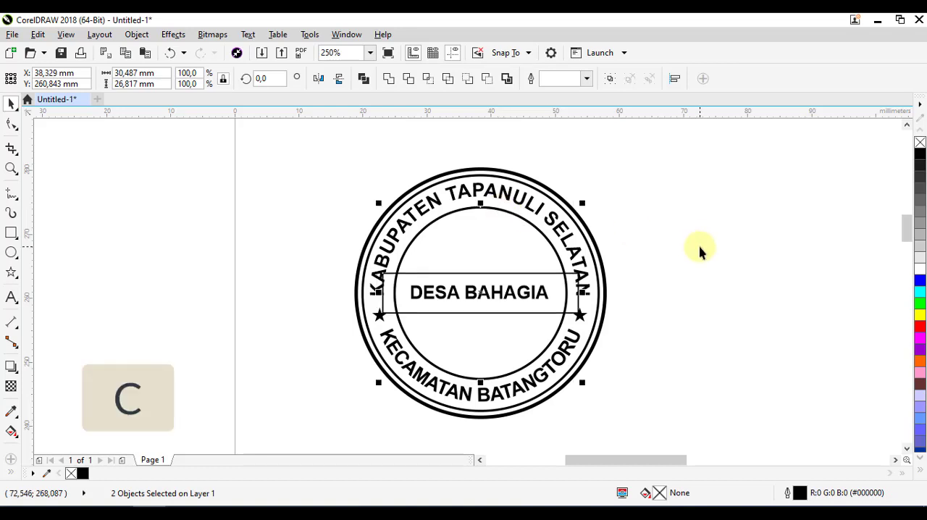
key("e")
left_click(635, 298)
Create an Intersect shape from the rectangle and the innermost circle
scroll(552, 275, "up", 1)
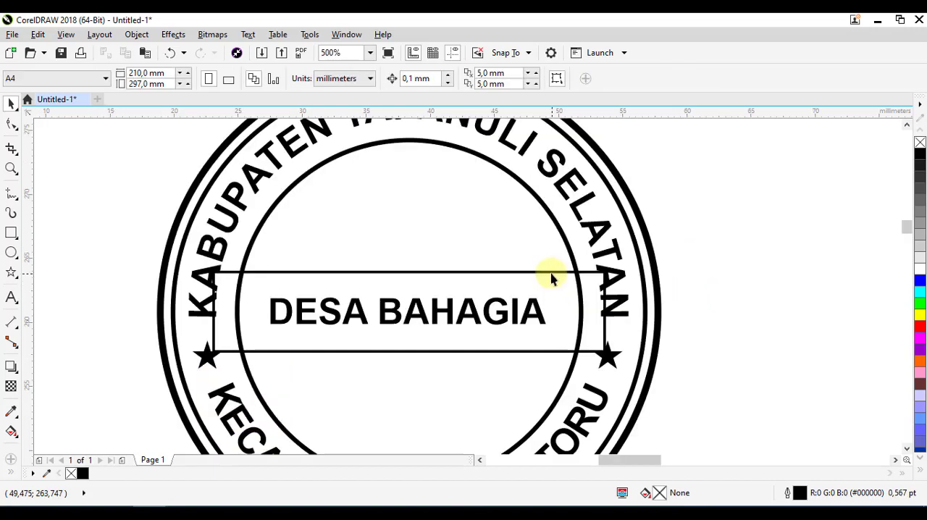
left_click(408, 271)
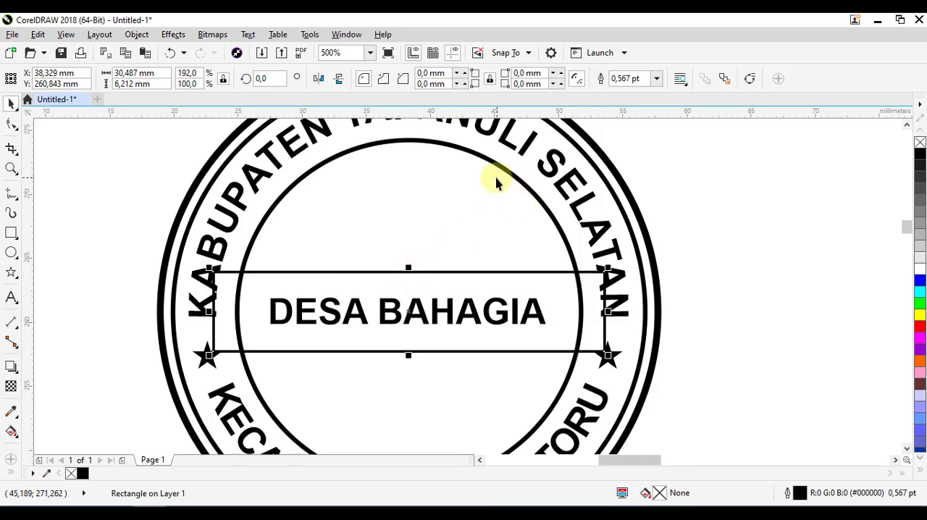
left_click(450, 146, "shift")
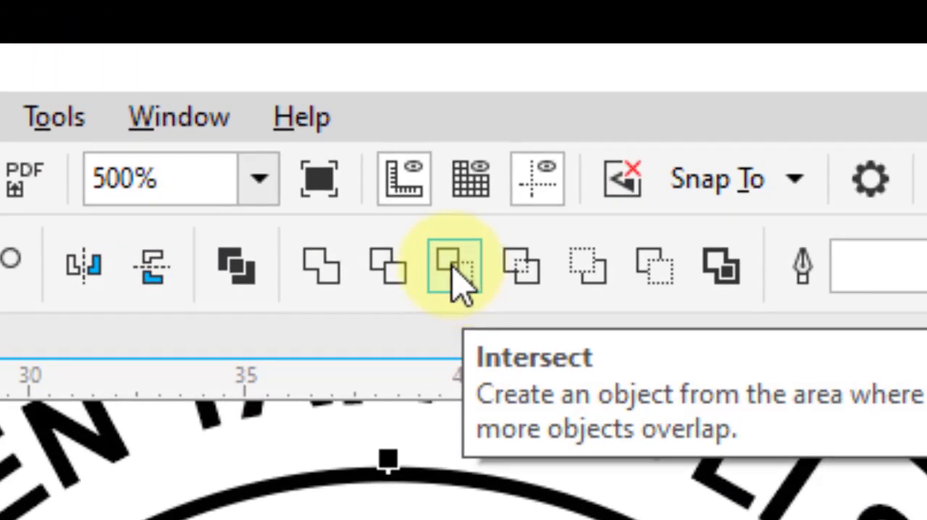
left_click(455, 275)
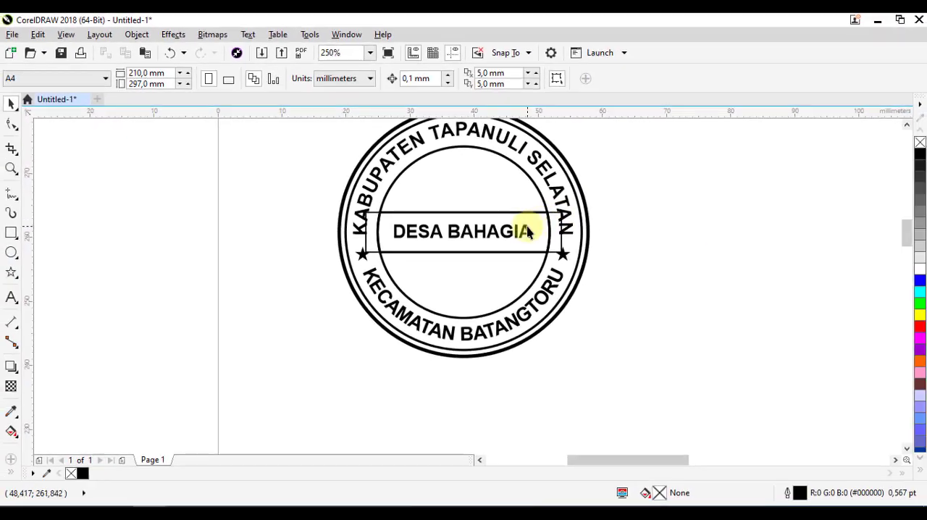
Delete the original rectangle that extends beyond the innermost circle around "DESA BAHAGIA"
scroll(527, 231, "up", 2)
left_click(543, 197)
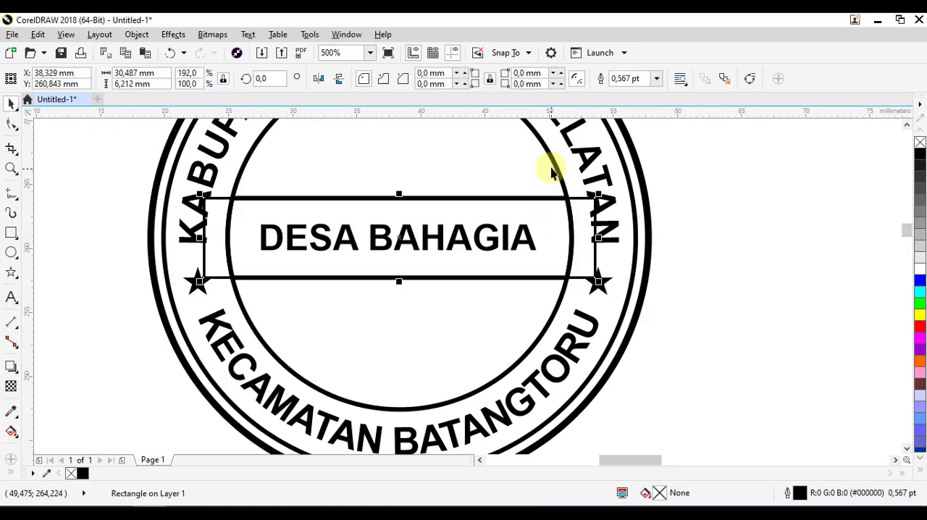
left_click(704, 211)
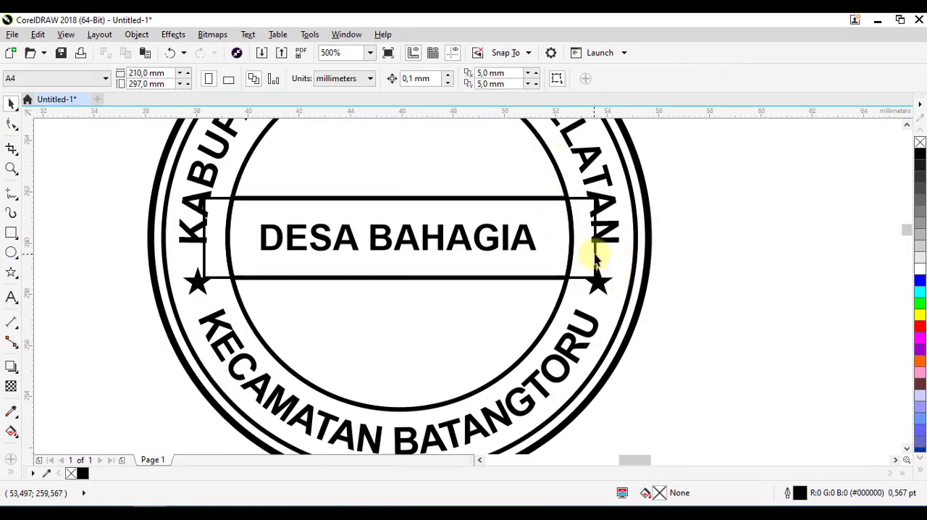
scroll(597, 258, "up", 1)
scroll(597, 257, "down", 1)
left_click(598, 255)
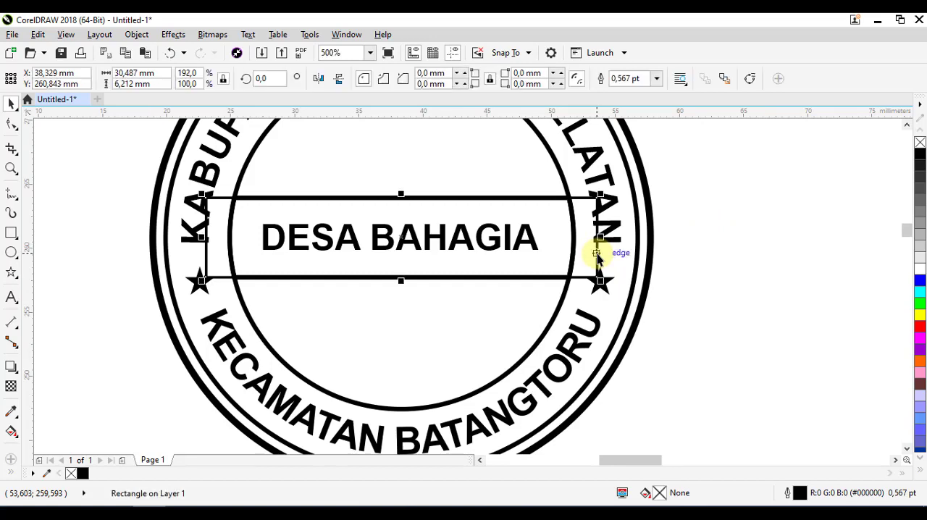
left_click(734, 256)
scroll(597, 257, "up", 1)
left_click(597, 258)
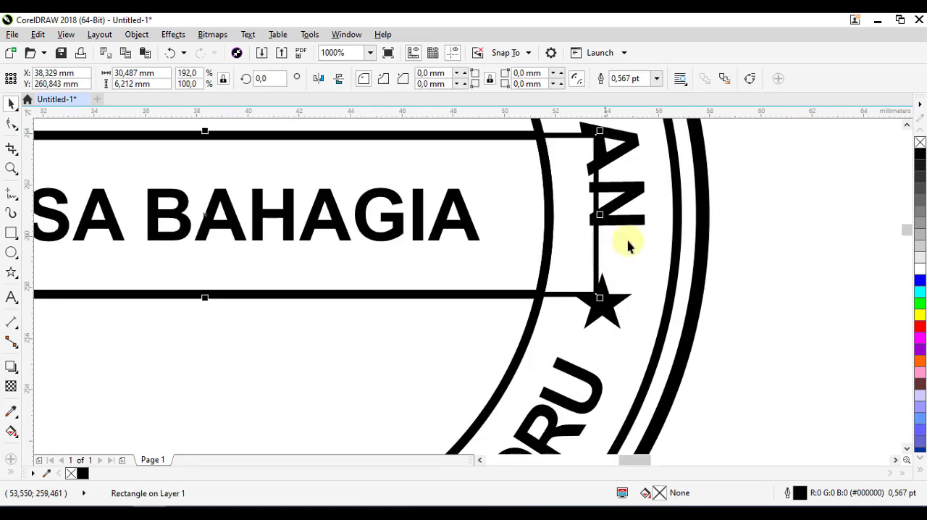
scroll(700, 255, "down", 1)
left_click_drag(776, 257, 755, 300)
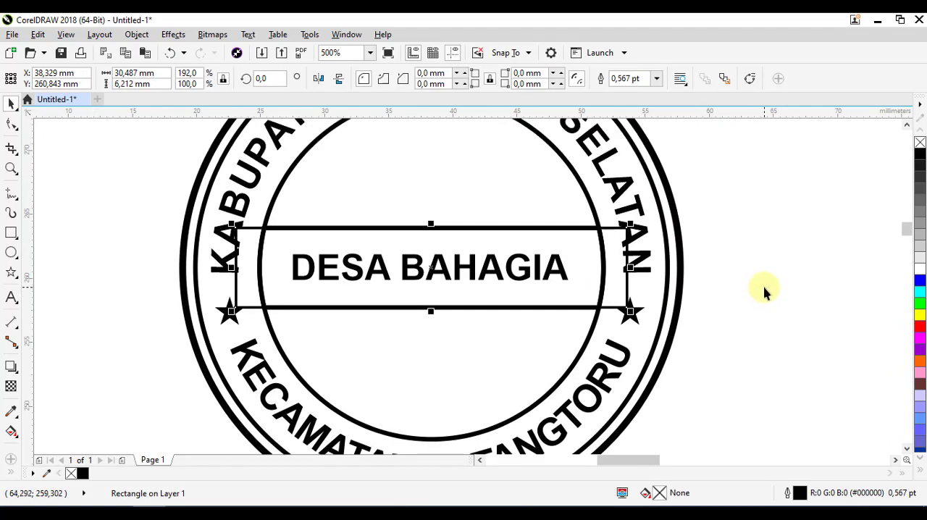
key("Delete")
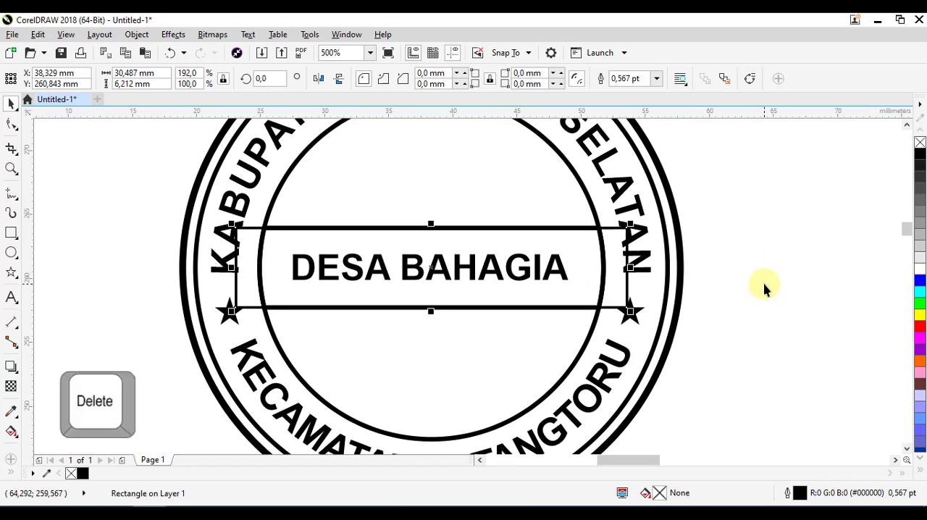
scroll(766, 288, "down", 1)
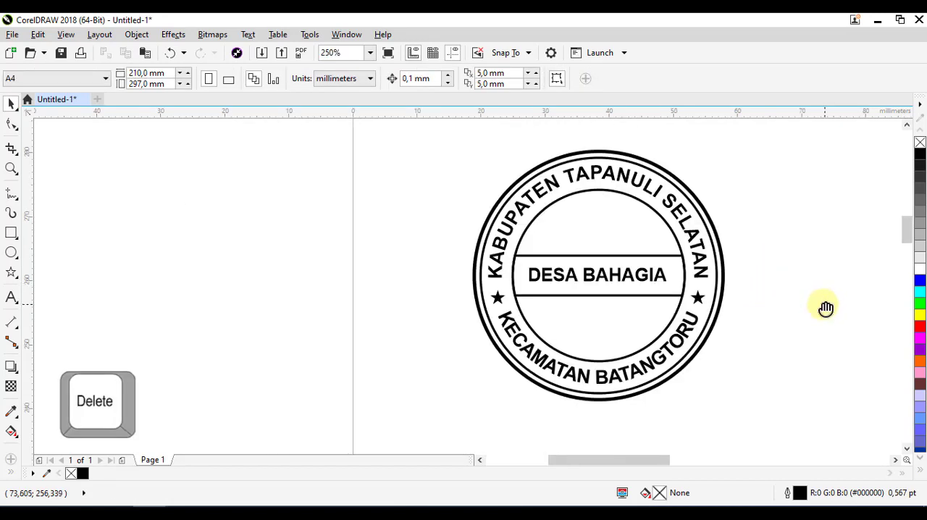
Scale all the stamp's objects together proportionally to a width of 39 mm and clear the selection
left_click_drag(824, 306, 611, 294)
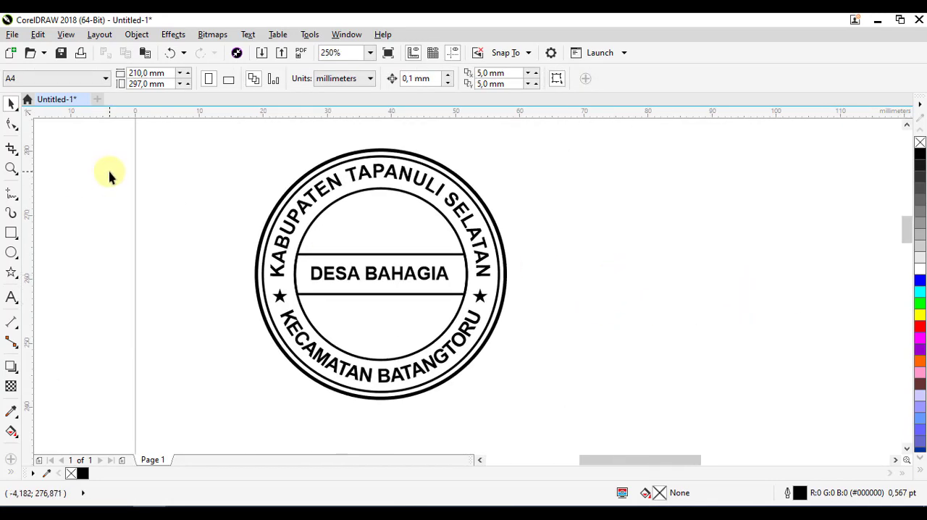
left_click_drag(207, 141, 555, 394)
left_click(616, 339)
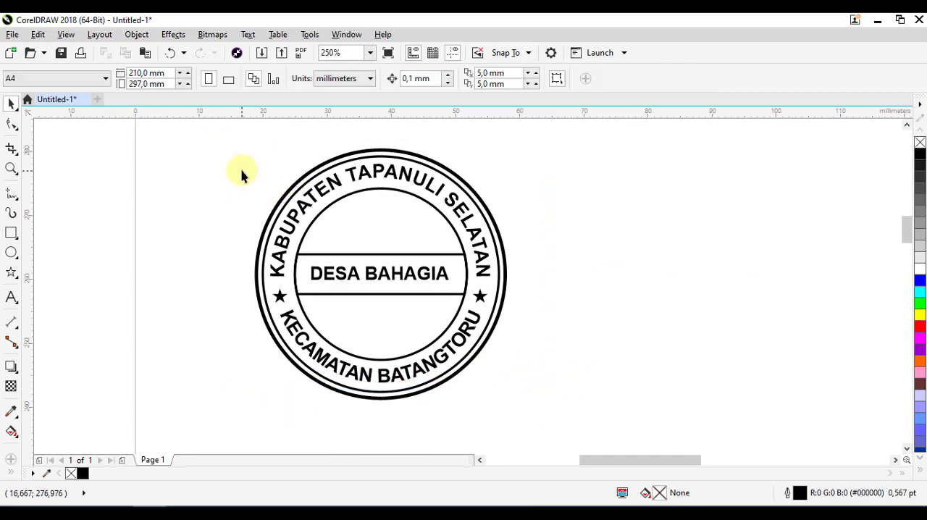
left_click_drag(279, 166, 280, 172)
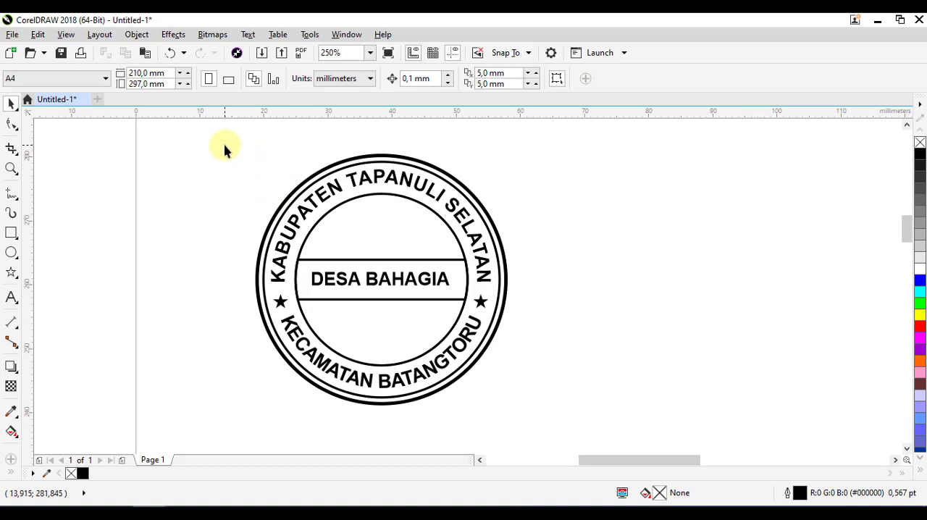
left_click_drag(225, 145, 526, 427)
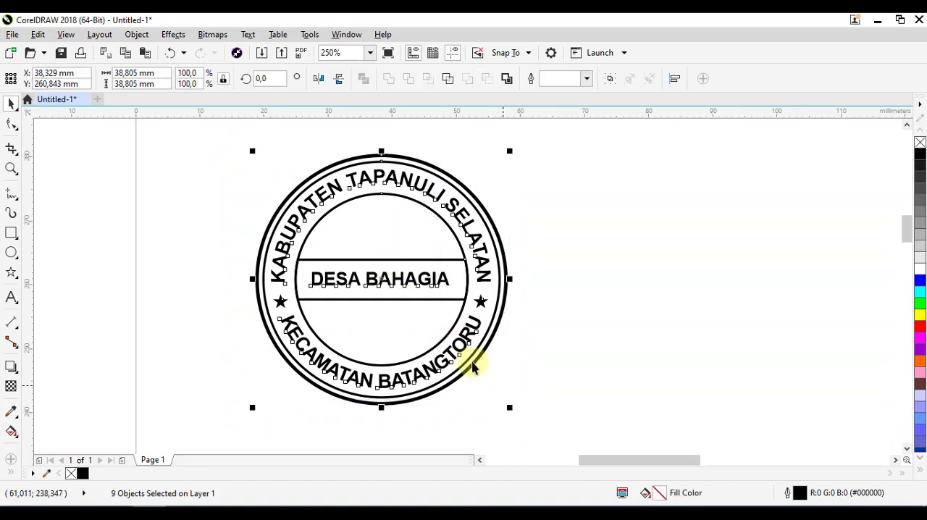
left_click(126, 84)
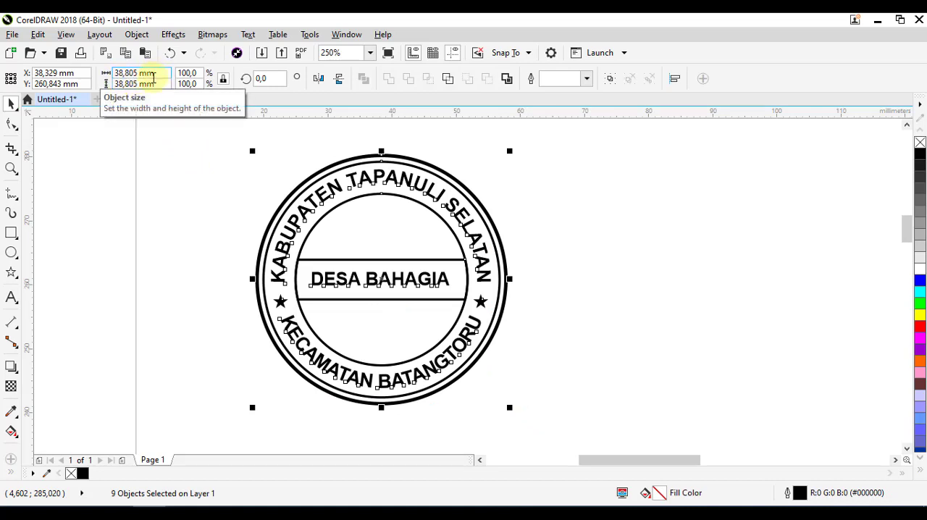
left_click_drag(153, 73, 118, 73)
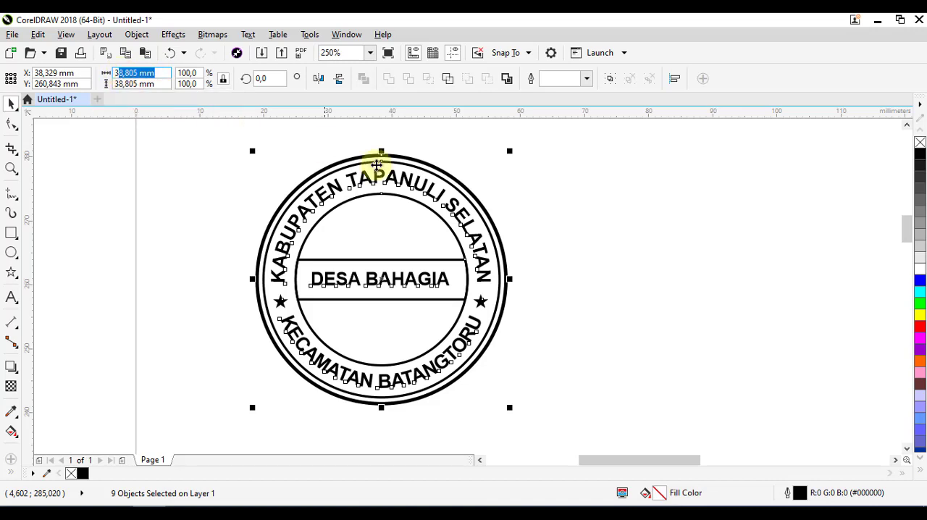
type("9")
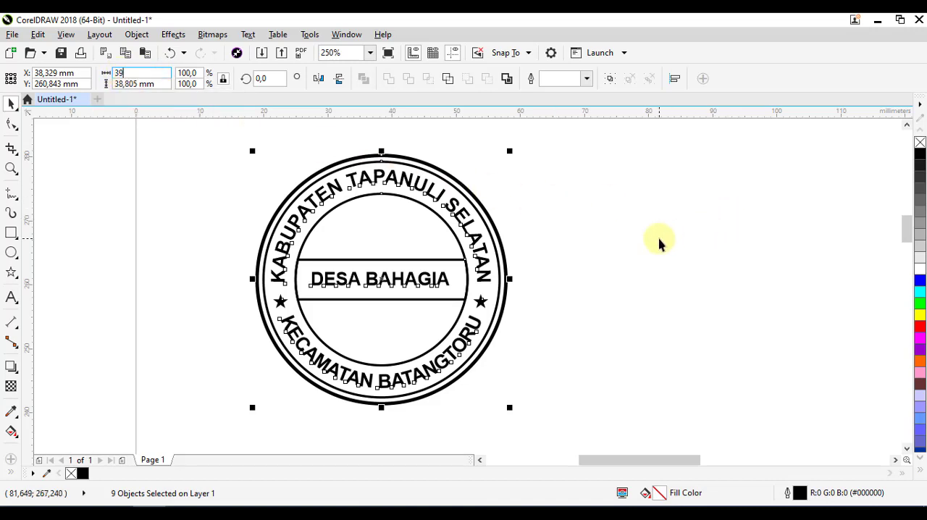
key("Return")
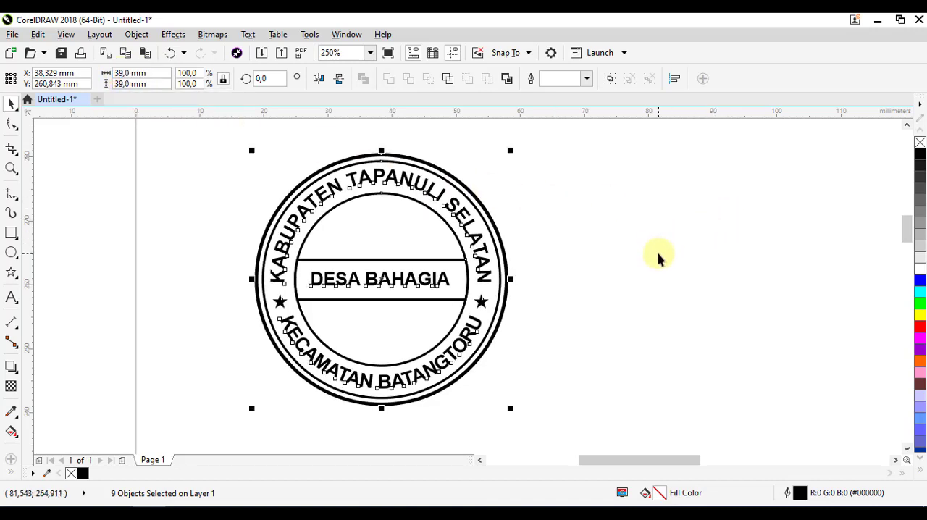
left_click(601, 287)
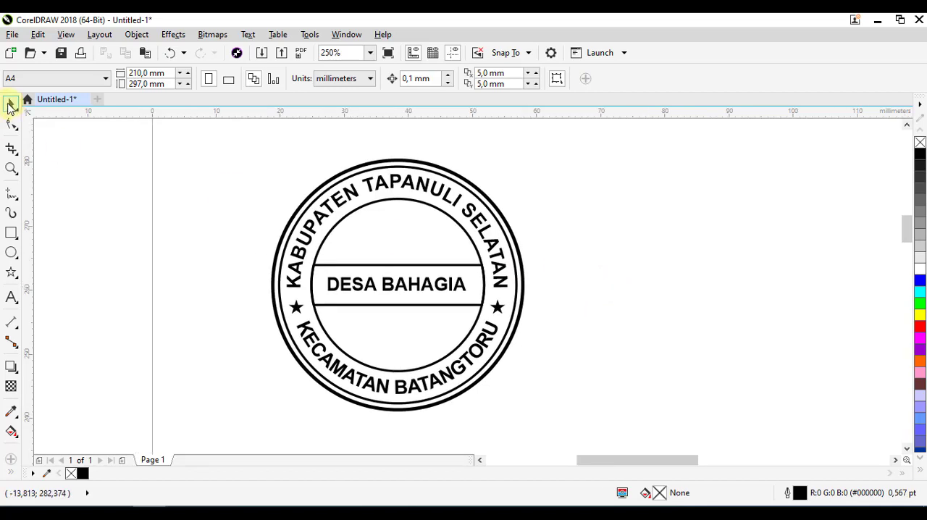
left_click_drag(224, 141, 287, 168)
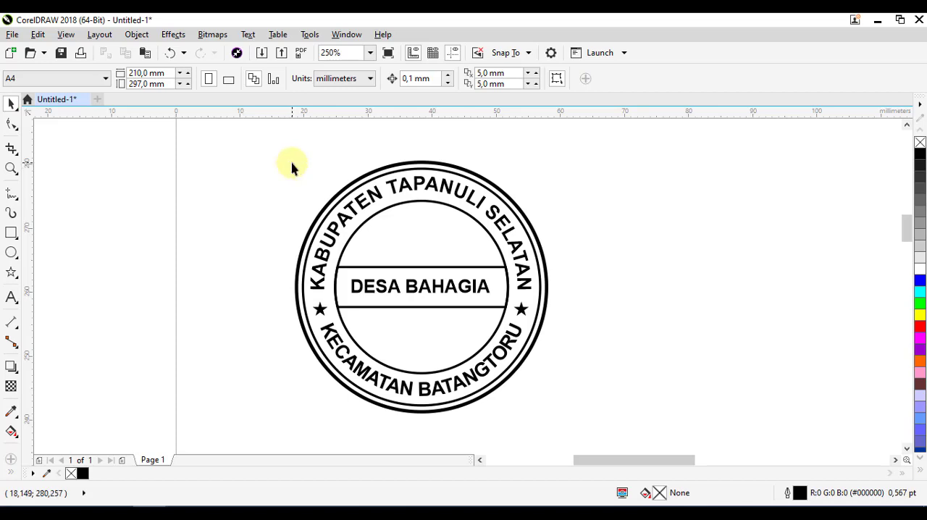
mouse_move(583, 282)
left_mouse_down()
mouse_move(601, 292)
mouse_move(596, 275)
mouse_move(597, 287)
left_mouse_up()
left_click_drag(284, 155, 598, 430)
left_click(643, 377)
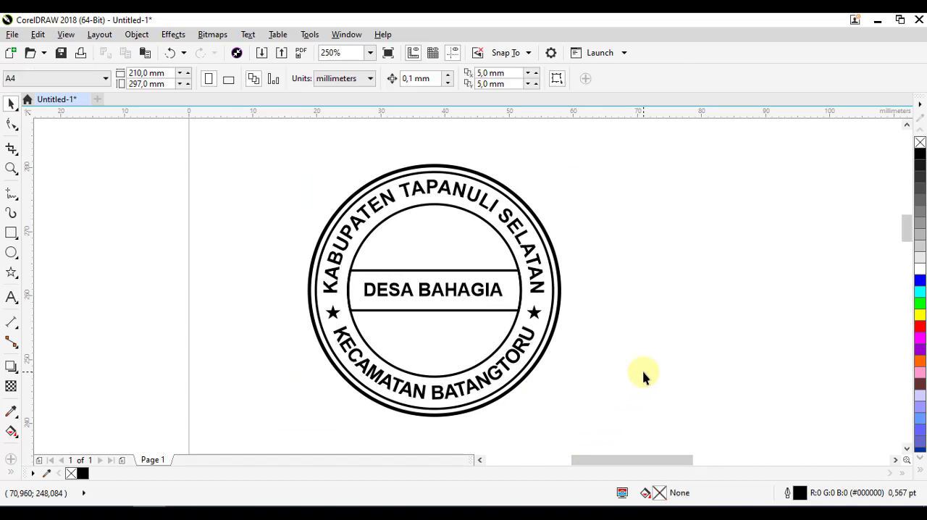